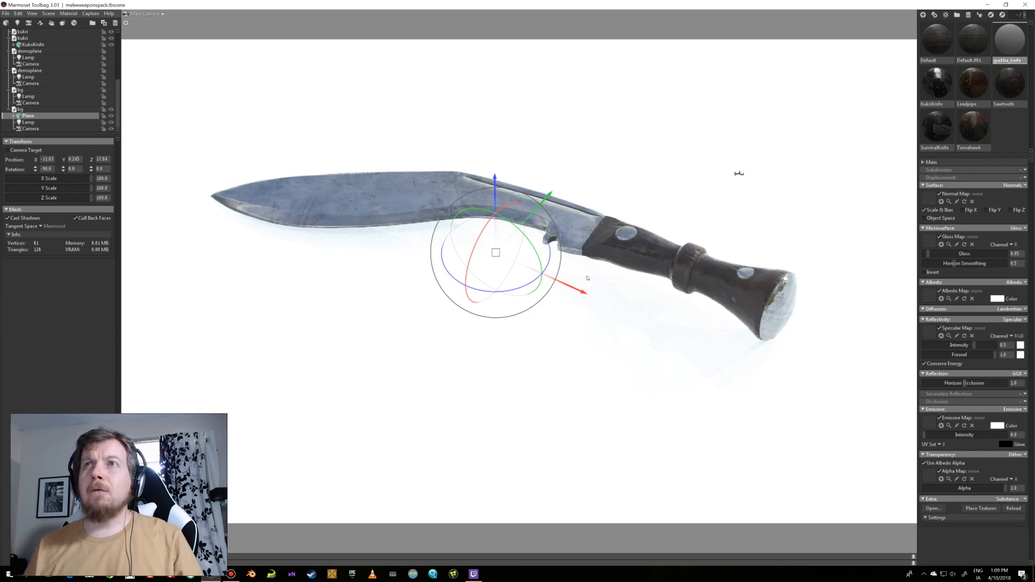
# Create a new material and name it woodbackground.
pyautogui.moveTo(587, 278); pyautogui.dragTo(575, 366)
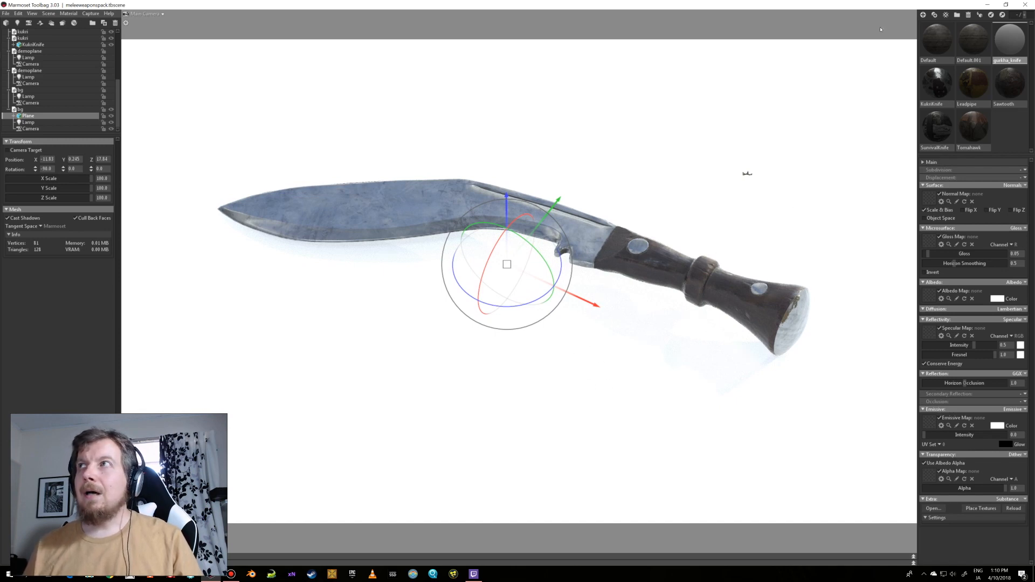
pyautogui.click(923, 15)
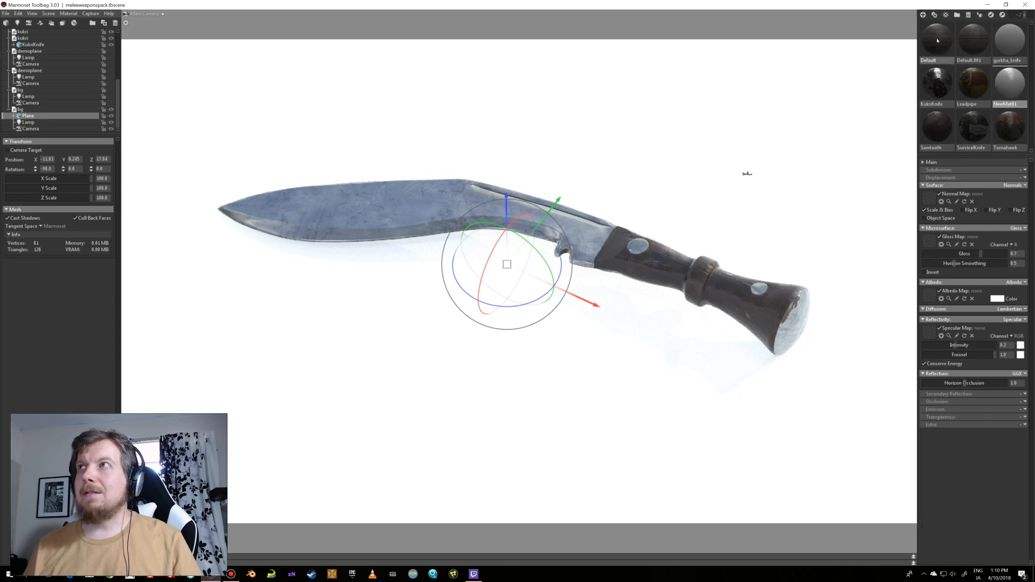
pyautogui.doubleClick(1014, 106)
pyautogui.doubleClick(1015, 105)
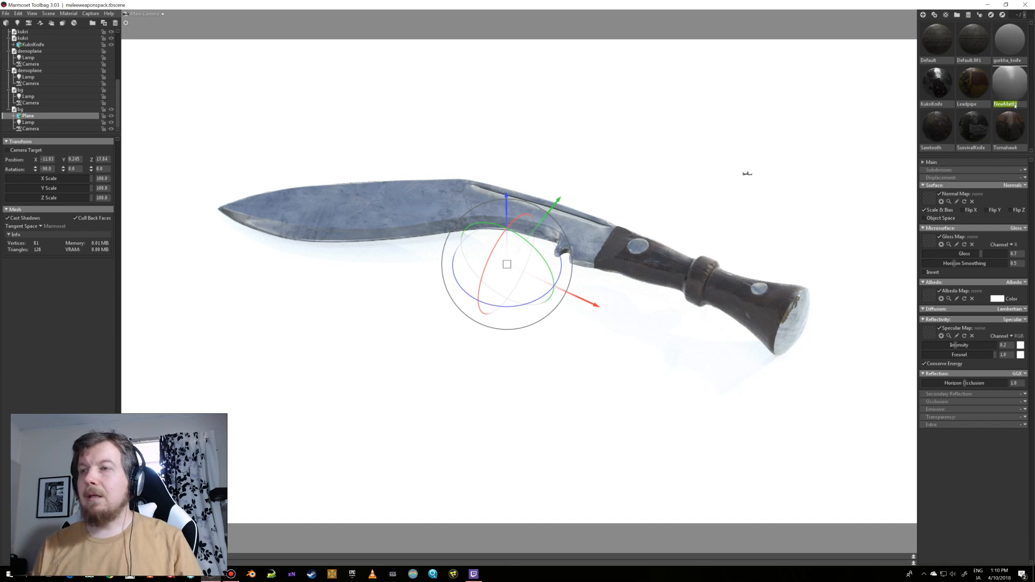
pyautogui.write('woodb')
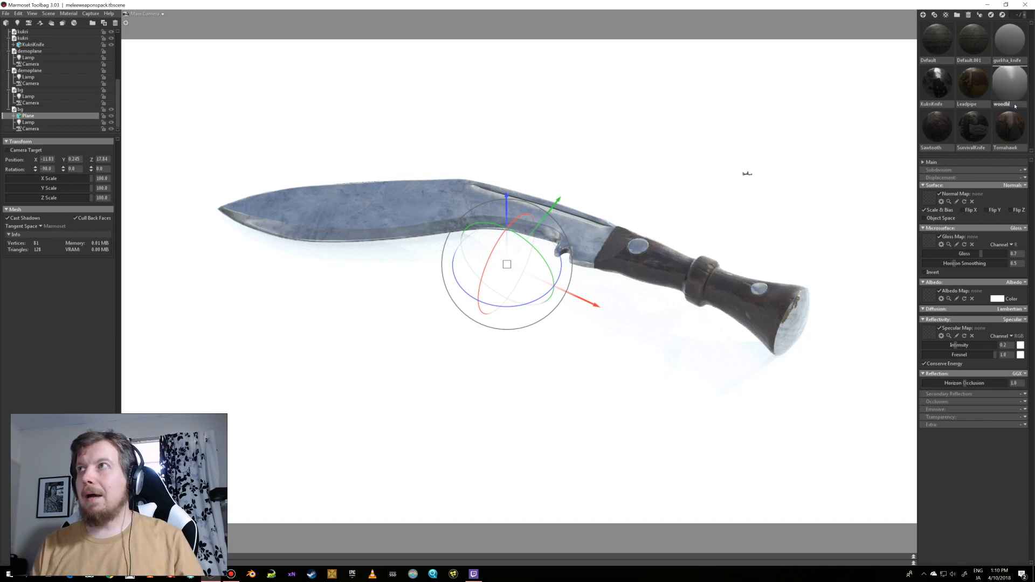
pyautogui.write('ack')
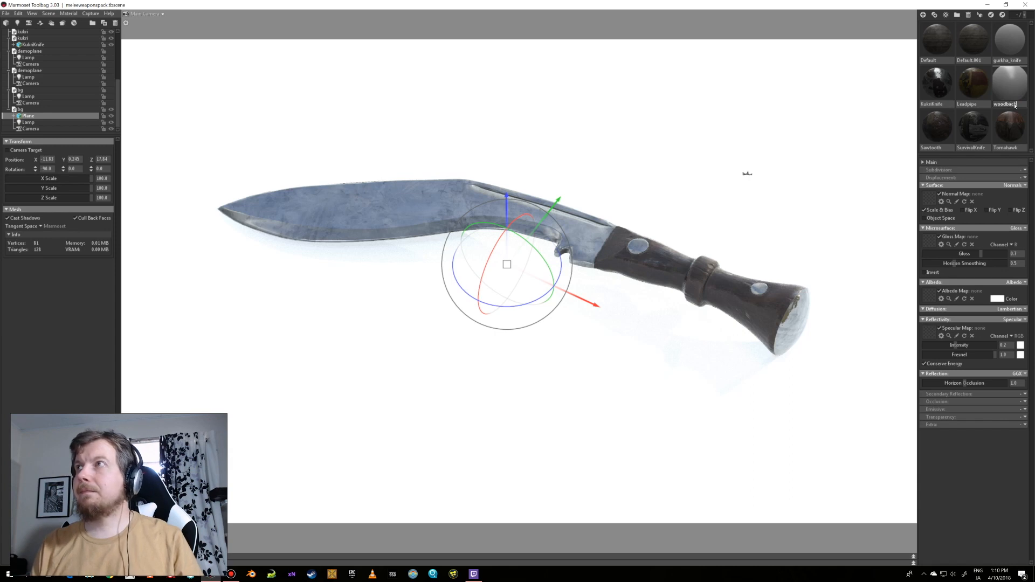
pyautogui.write('round')
pyautogui.press('Return')
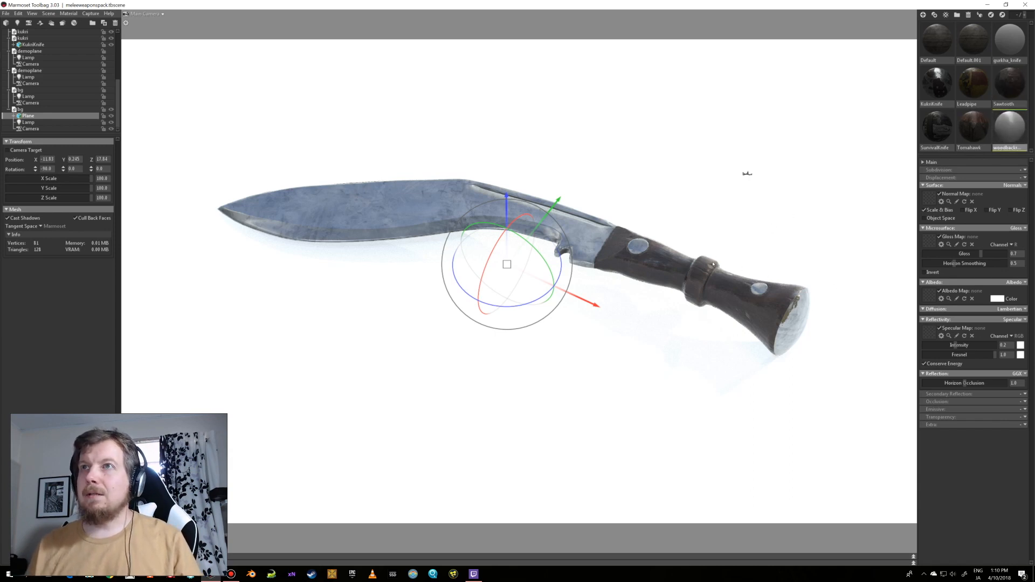
# Add a Substance extra to the woodbackground material and load agedwoodplanks.sbsar into it.
pyautogui.click(933, 426)
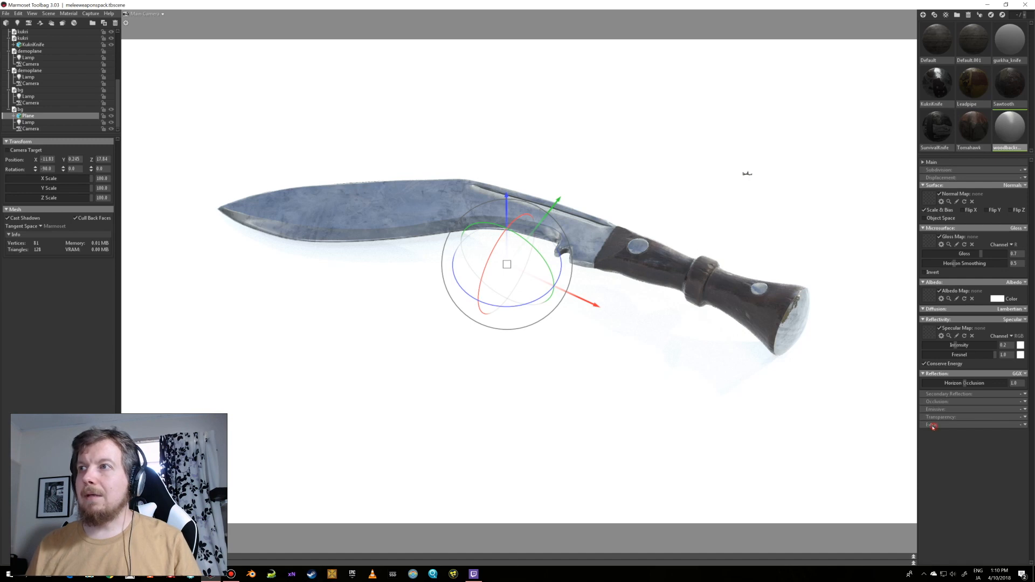
pyautogui.click(1023, 426)
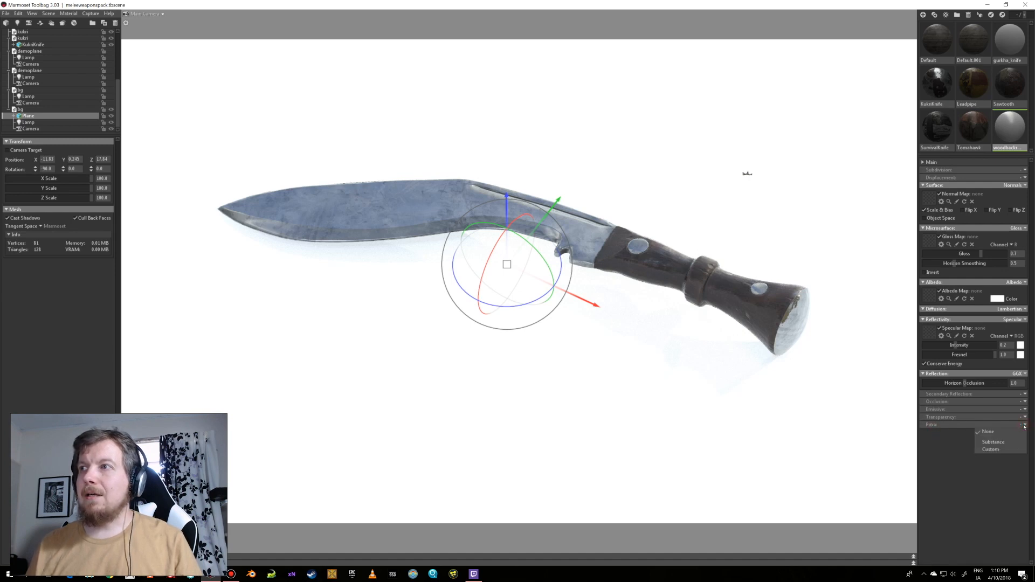
pyautogui.click(981, 438)
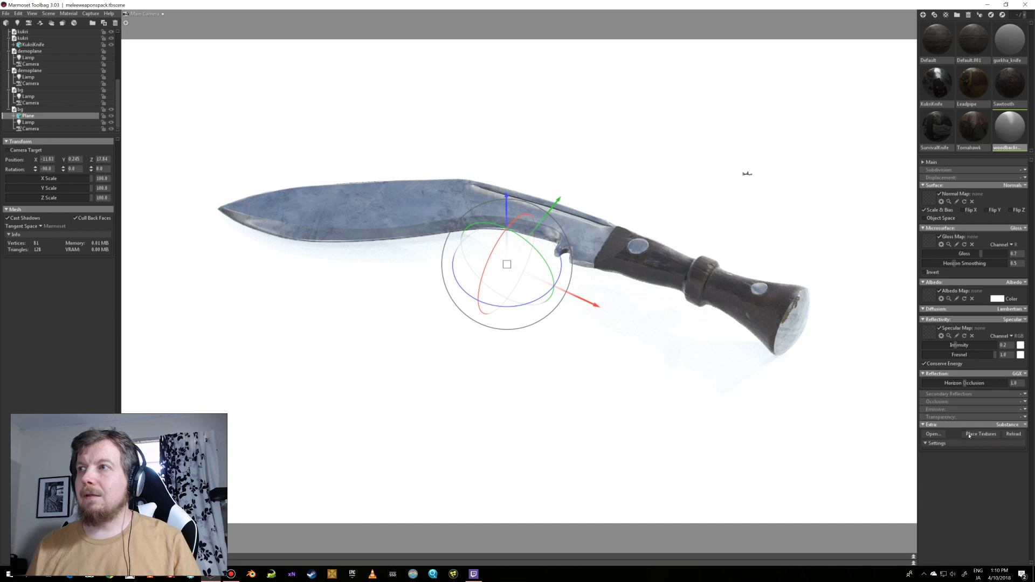
pyautogui.click(933, 434)
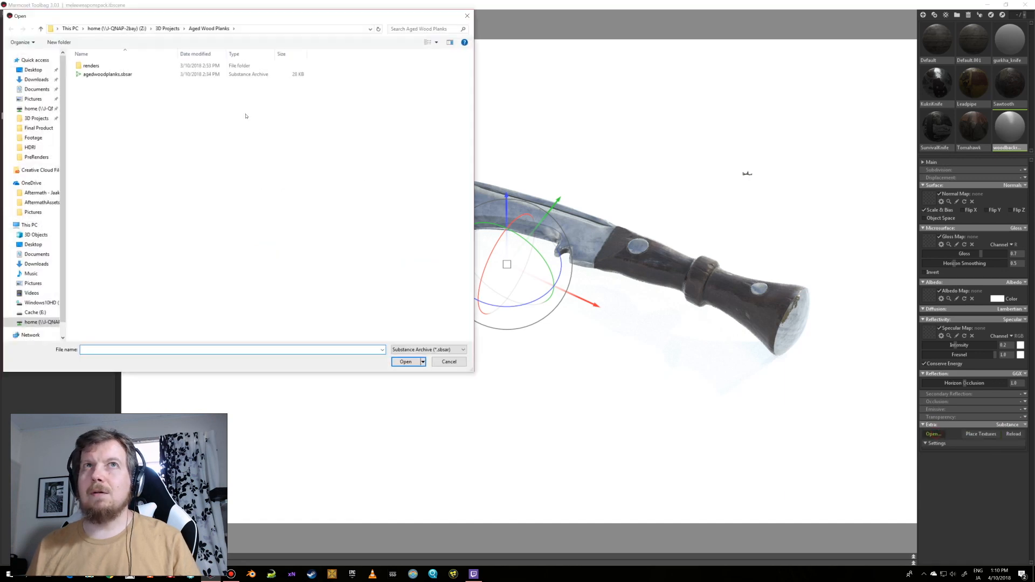
pyautogui.click(111, 75)
pyautogui.click(413, 365)
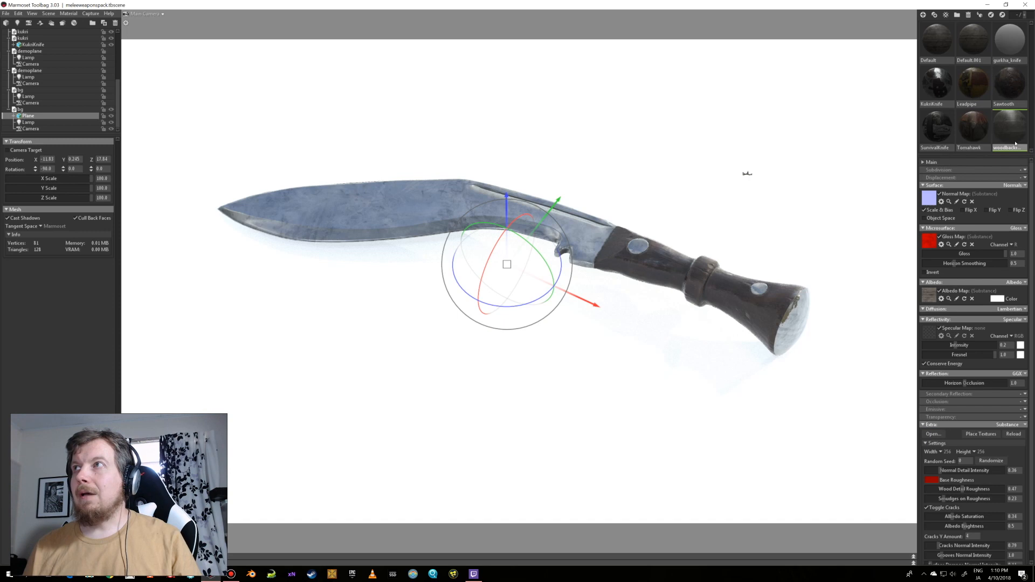
# Apply the woodbackground material to the background plane beneath the knife.
pyautogui.moveTo(1002, 132); pyautogui.dragTo(821, 171)
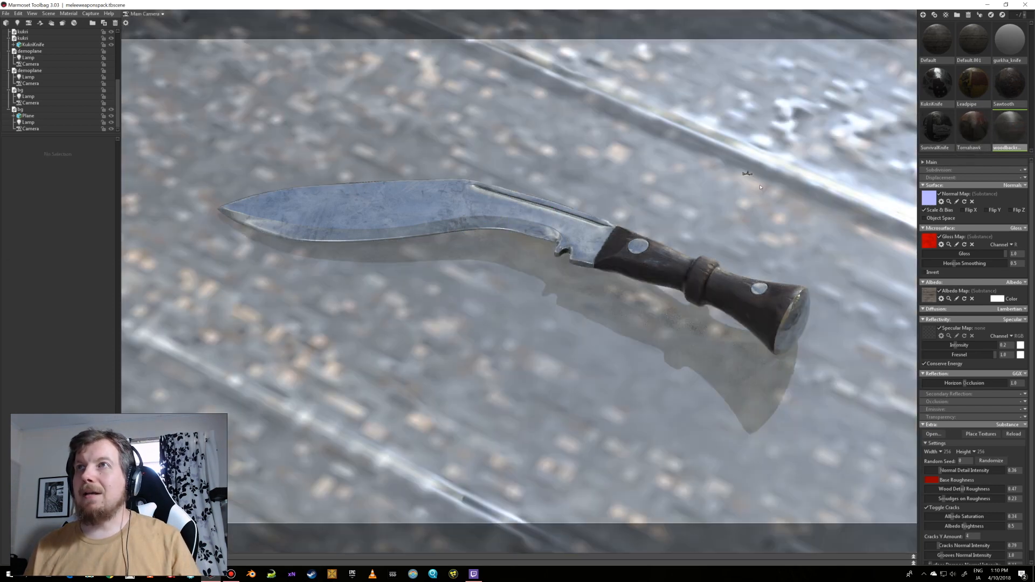
pyautogui.moveTo(717, 206); pyautogui.dragTo(674, 261, button='right')
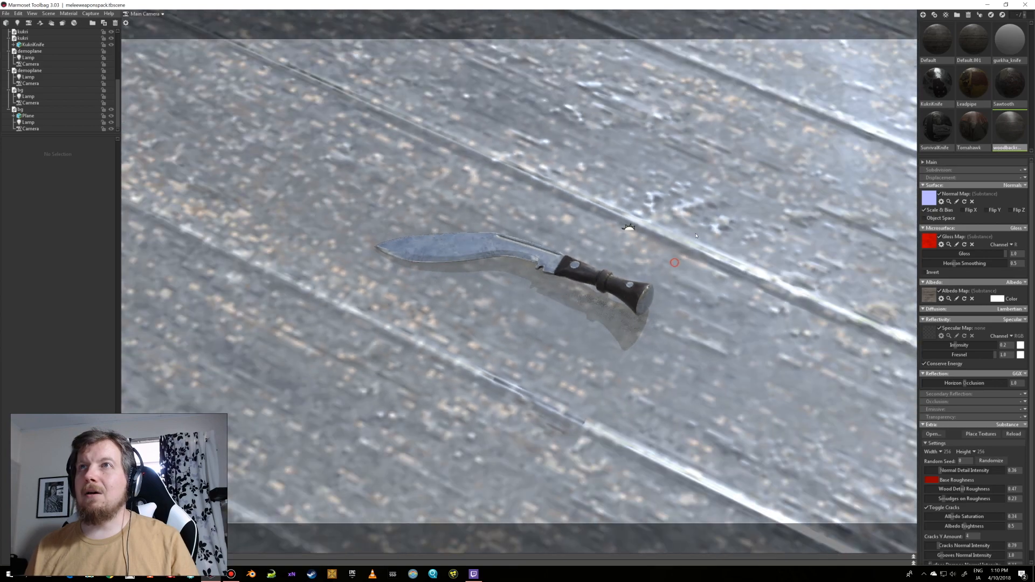
pyautogui.moveTo(674, 261); pyautogui.dragTo(722, 279)
pyautogui.scroll(-6, 697, 232)
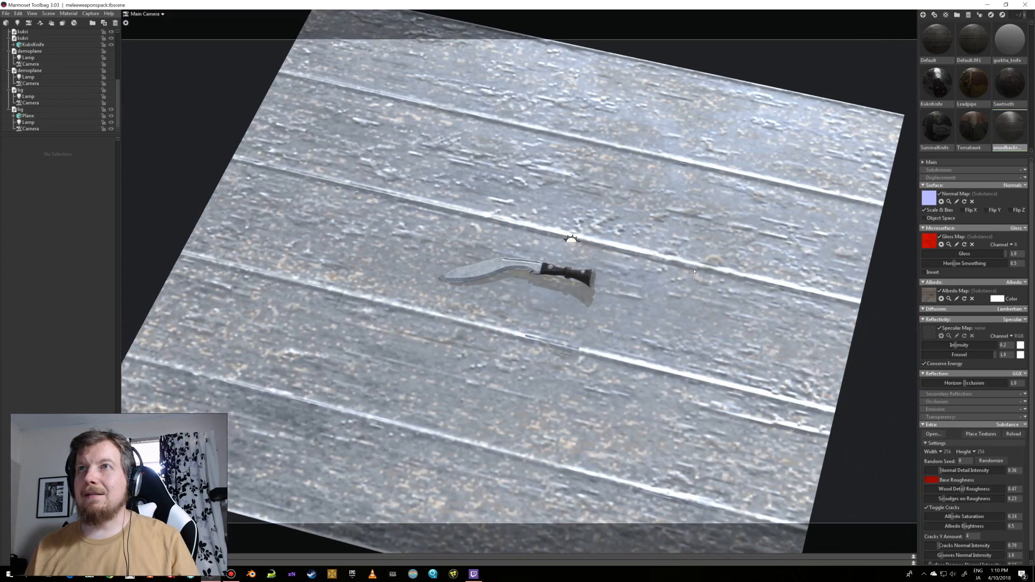
pyautogui.scroll(4, 722, 279)
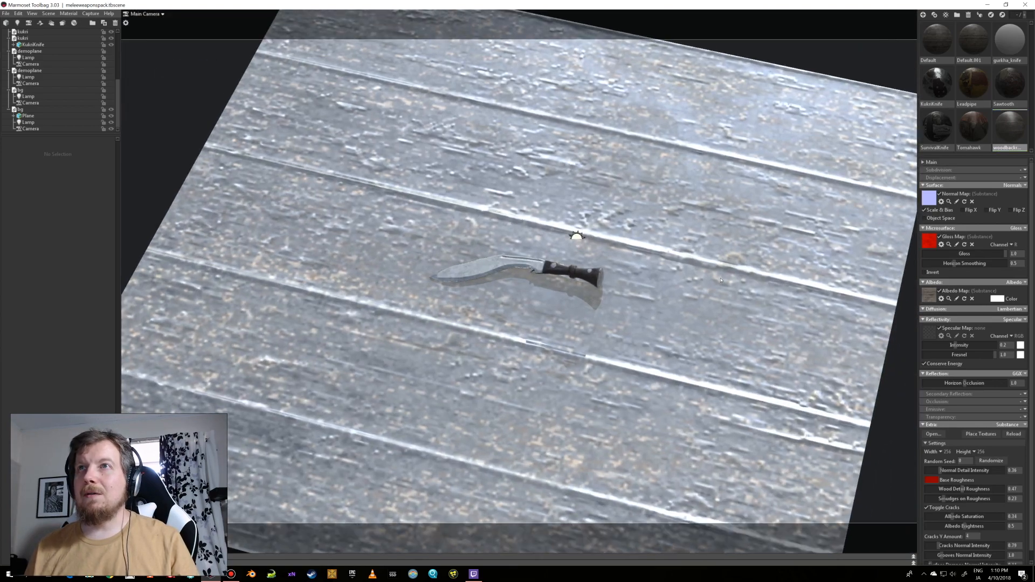
pyautogui.scroll(5, 721, 278)
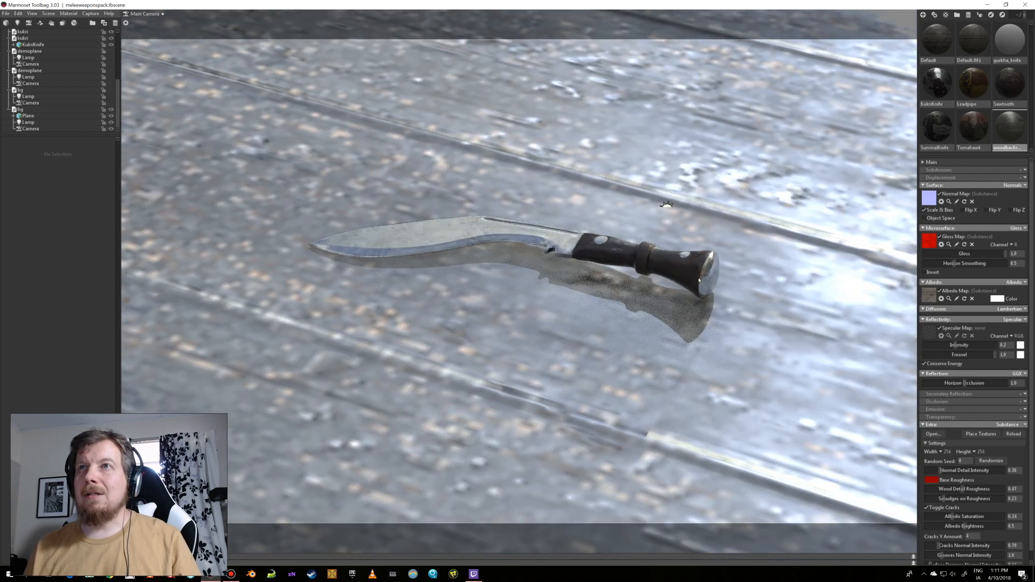
# Set the wood substance's texture width and height to 2048.
pyautogui.scroll(-3, 698, 279)
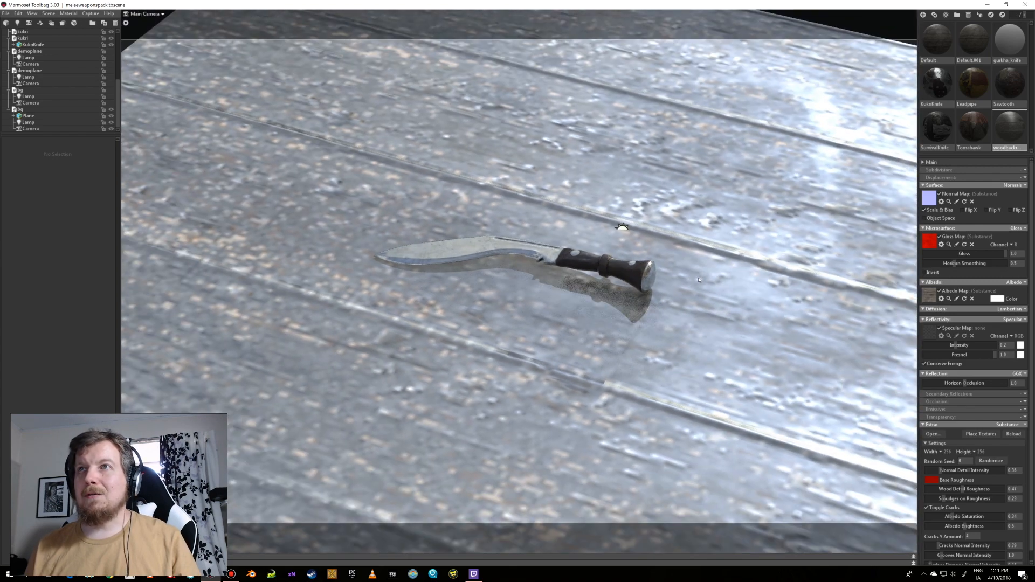
pyautogui.scroll(3, 698, 279)
pyautogui.scroll(2, 698, 279)
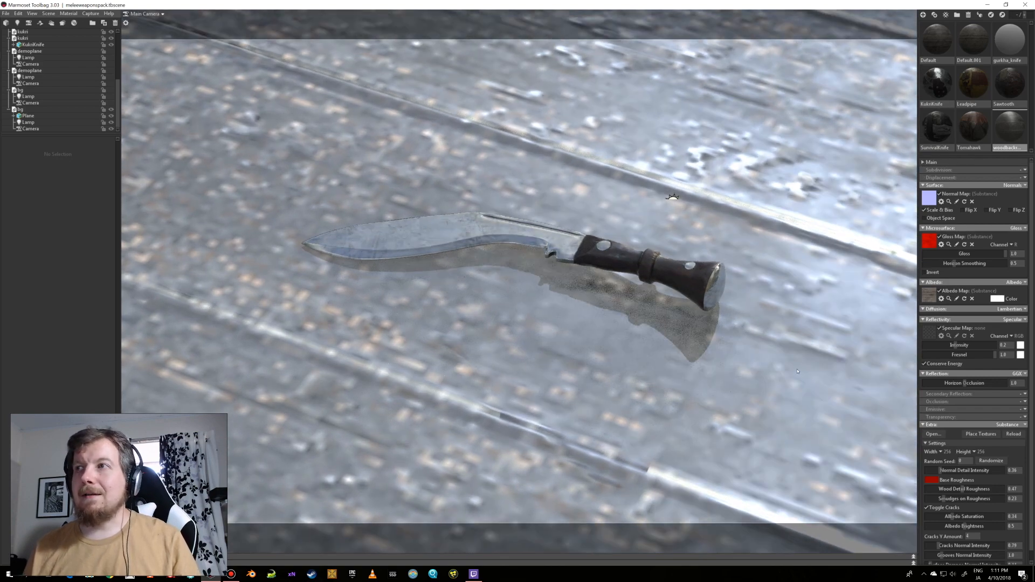
pyautogui.moveTo(778, 363); pyautogui.dragTo(699, 321)
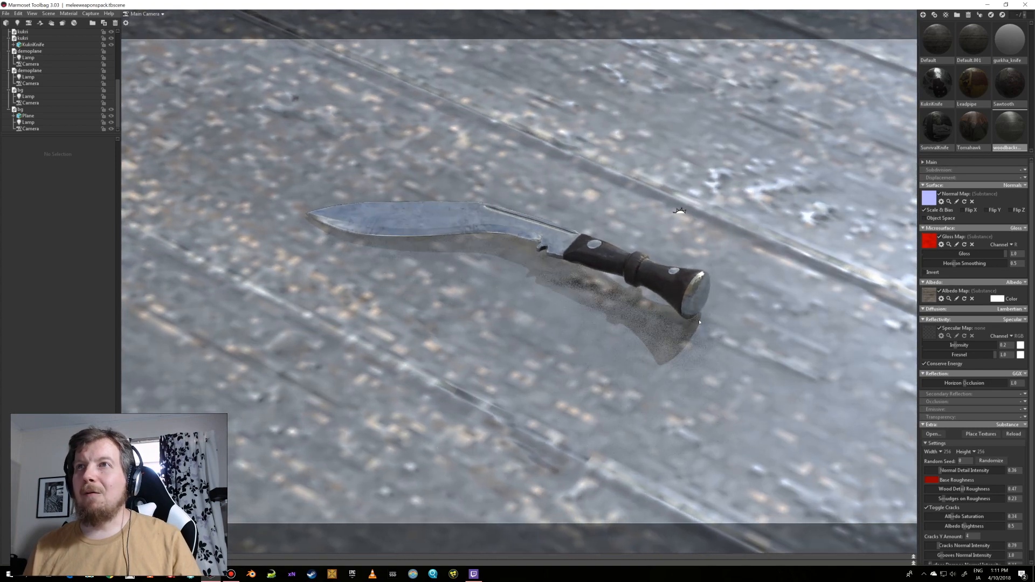
pyautogui.click(941, 452)
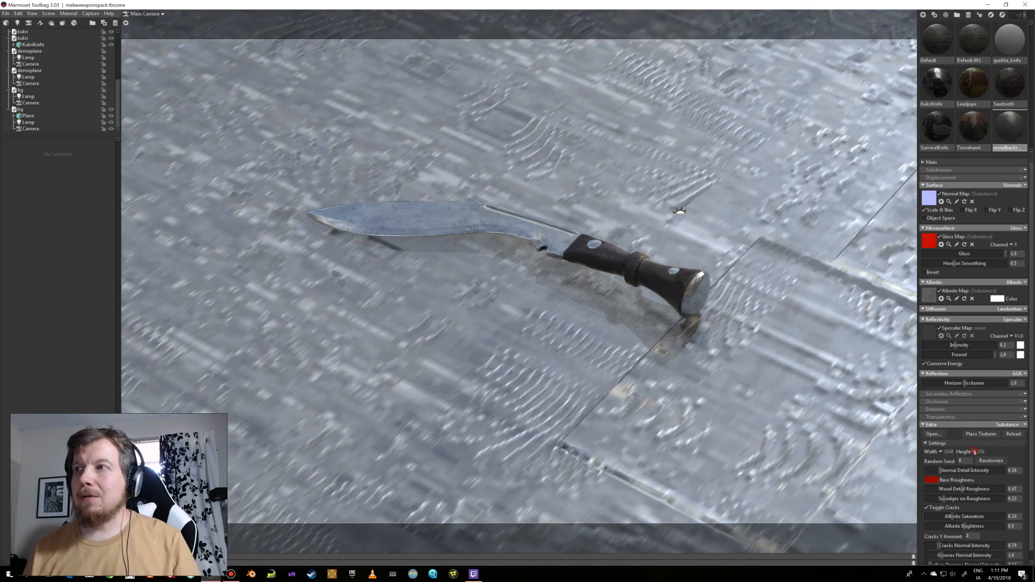
pyautogui.click(974, 452)
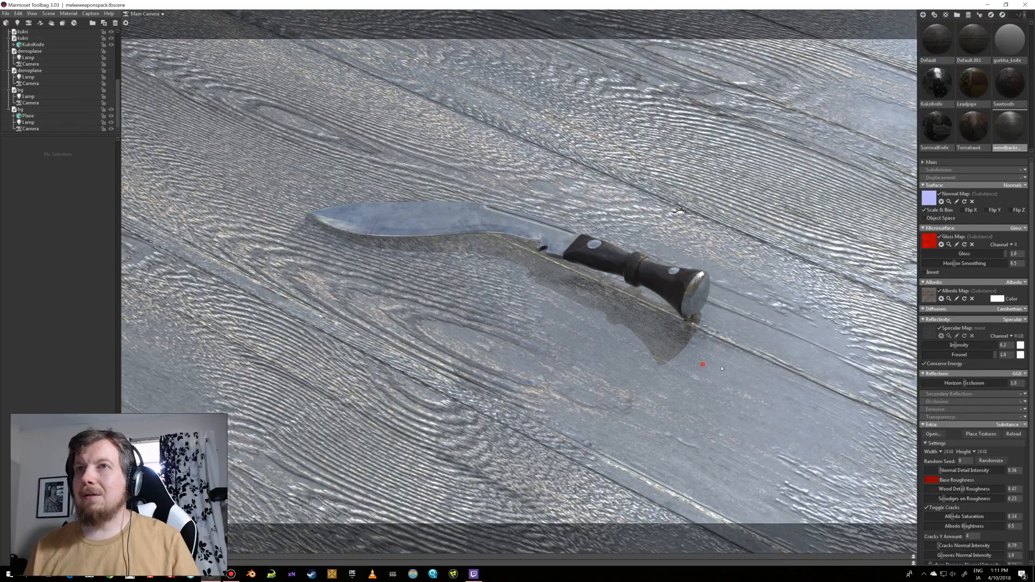
# Set the wood material's texture tiling to about 2.753 so the planks repeat at a smaller scale.
pyautogui.moveTo(722, 368)
pyautogui.mouseDown()
pyautogui.moveTo(765, 372)
pyautogui.moveTo(728, 356)
pyautogui.moveTo(695, 366)
pyautogui.moveTo(716, 373)
pyautogui.moveTo(686, 370)
pyautogui.moveTo(714, 369)
pyautogui.mouseUp()
pyautogui.scroll(-10, 716, 373)
pyautogui.scroll(10, 687, 371)
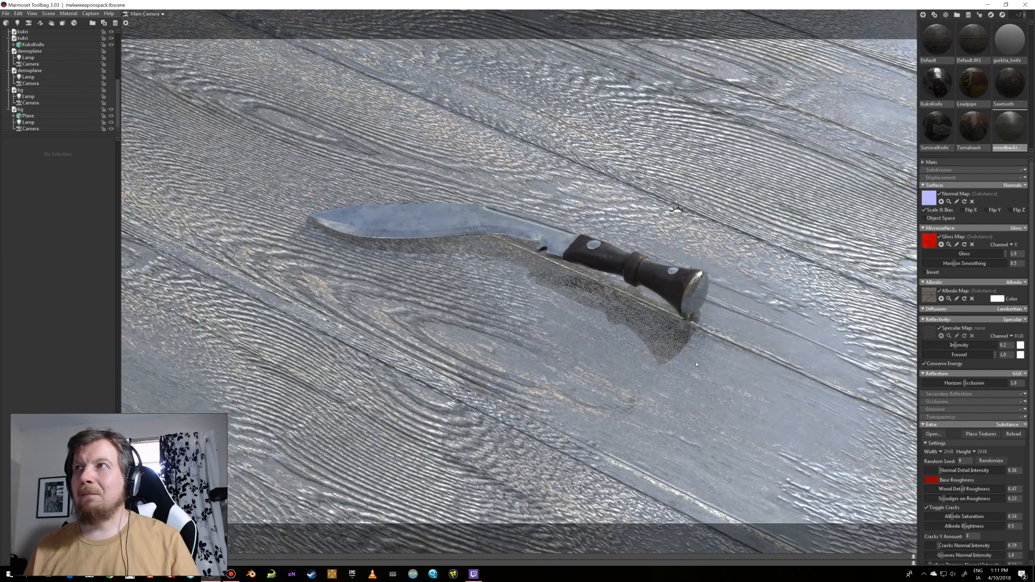
pyautogui.click(923, 162)
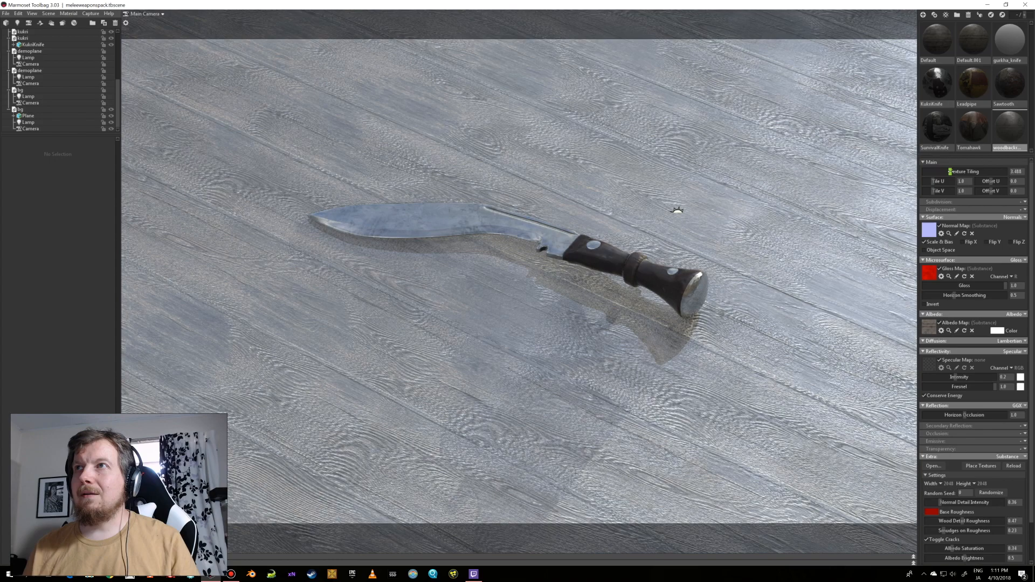
pyautogui.moveTo(951, 171); pyautogui.dragTo(948, 171)
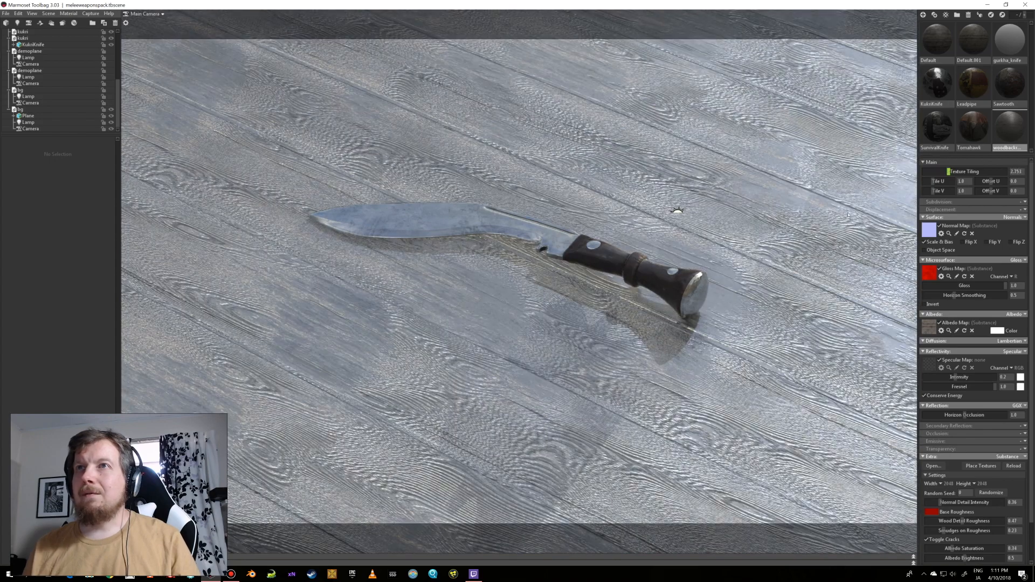
# Enable Flip Y on the wood material's normal map.
pyautogui.moveTo(658, 245); pyautogui.dragTo(582, 294)
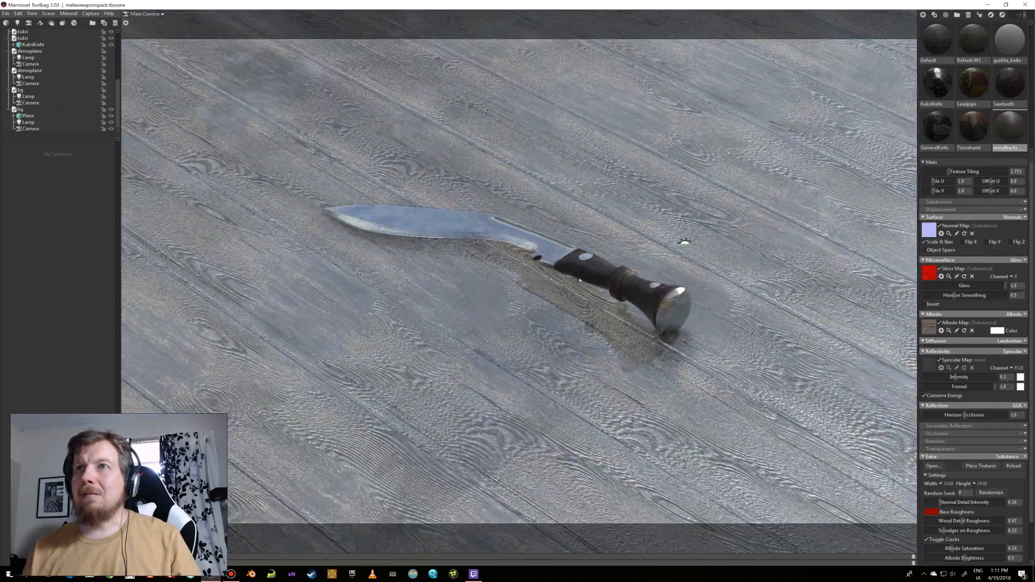
pyautogui.moveTo(707, 261); pyautogui.dragTo(686, 264)
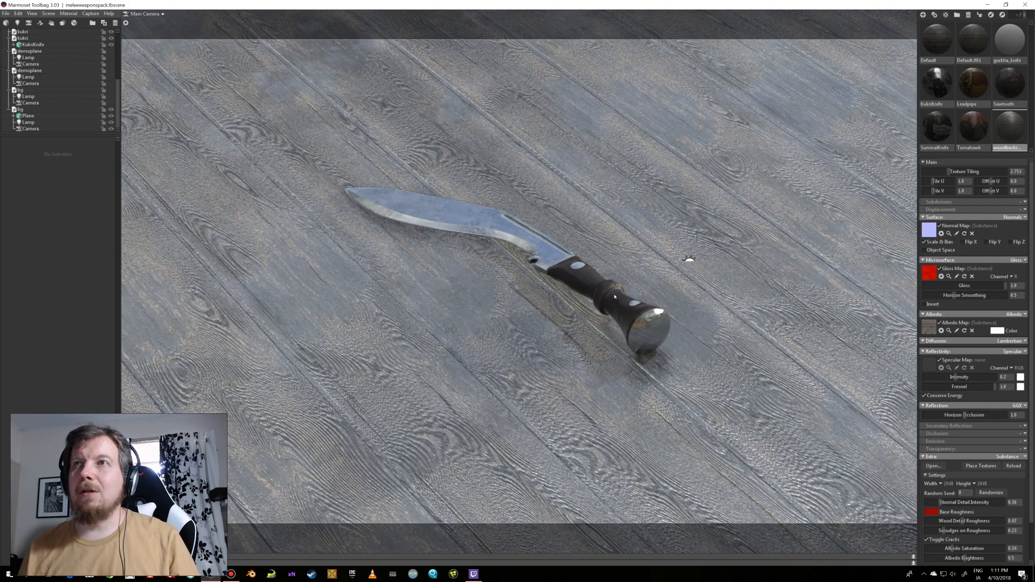
pyautogui.moveTo(605, 299); pyautogui.dragTo(636, 283)
pyautogui.scroll(2, 636, 283)
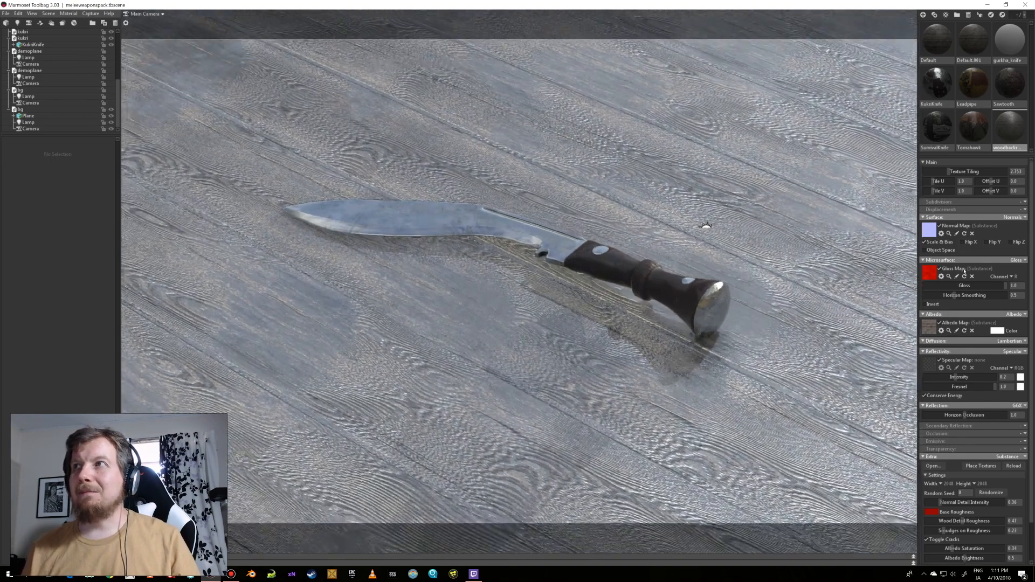
pyautogui.scroll(2, 801, 266)
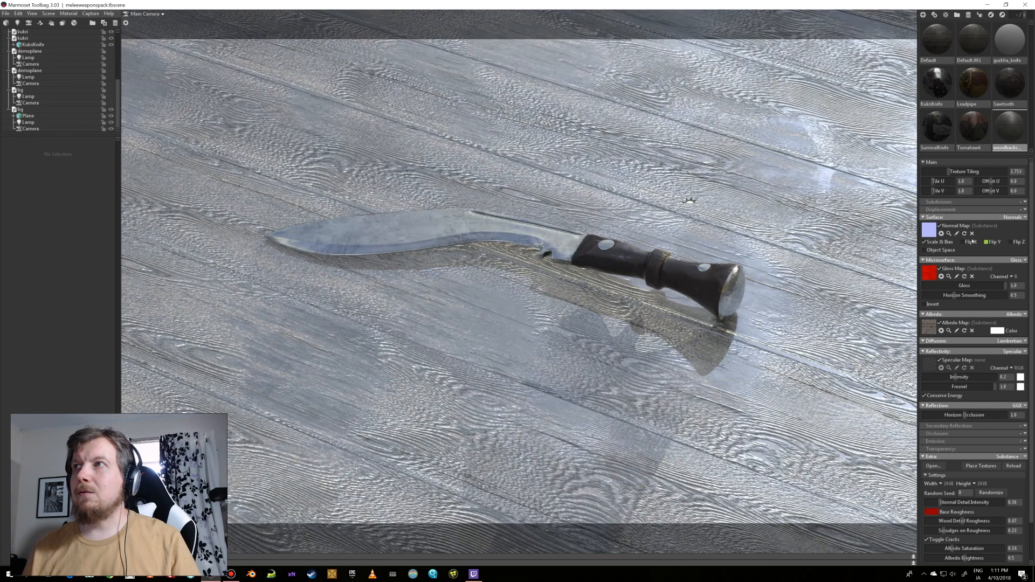
pyautogui.click(987, 242)
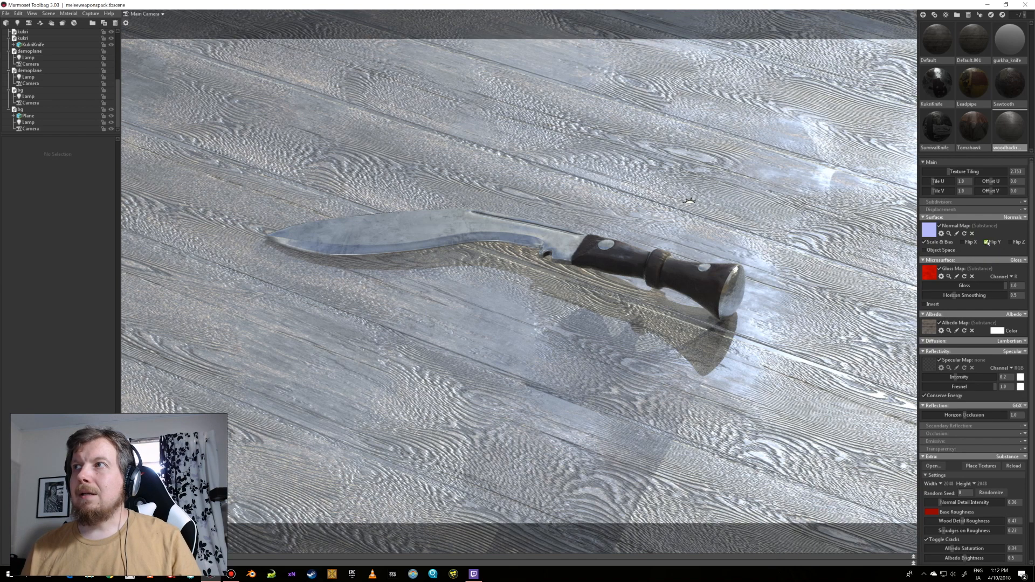
# Invert the wood material's gloss map.
pyautogui.moveTo(798, 297); pyautogui.dragTo(811, 294)
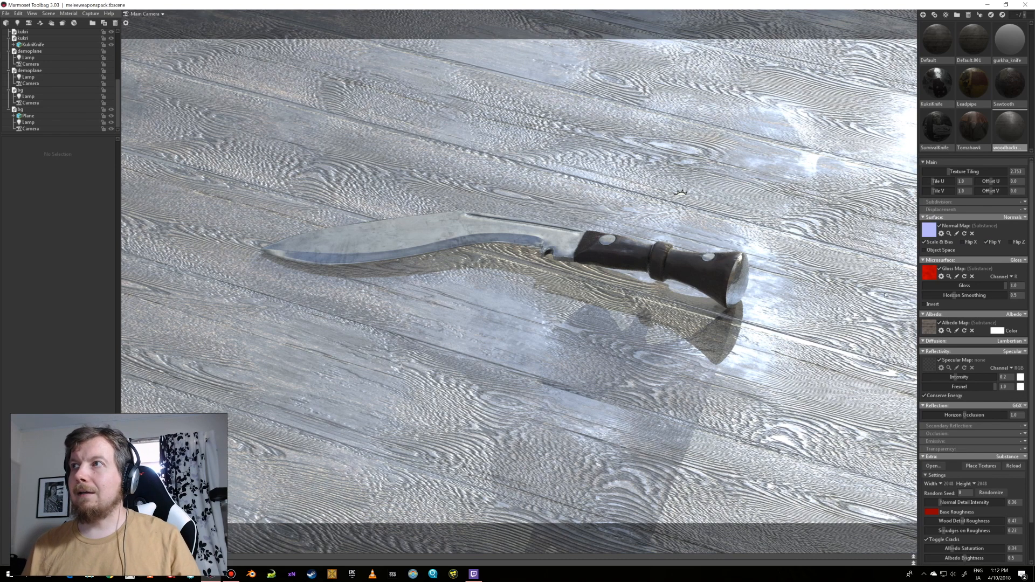
pyautogui.moveTo(853, 304); pyautogui.dragTo(735, 322)
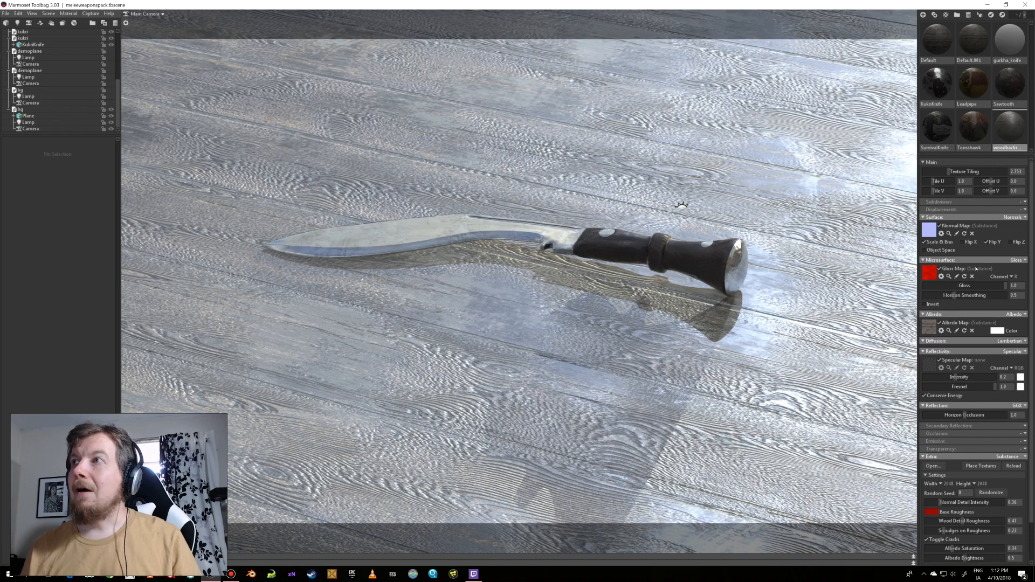
pyautogui.click(936, 303)
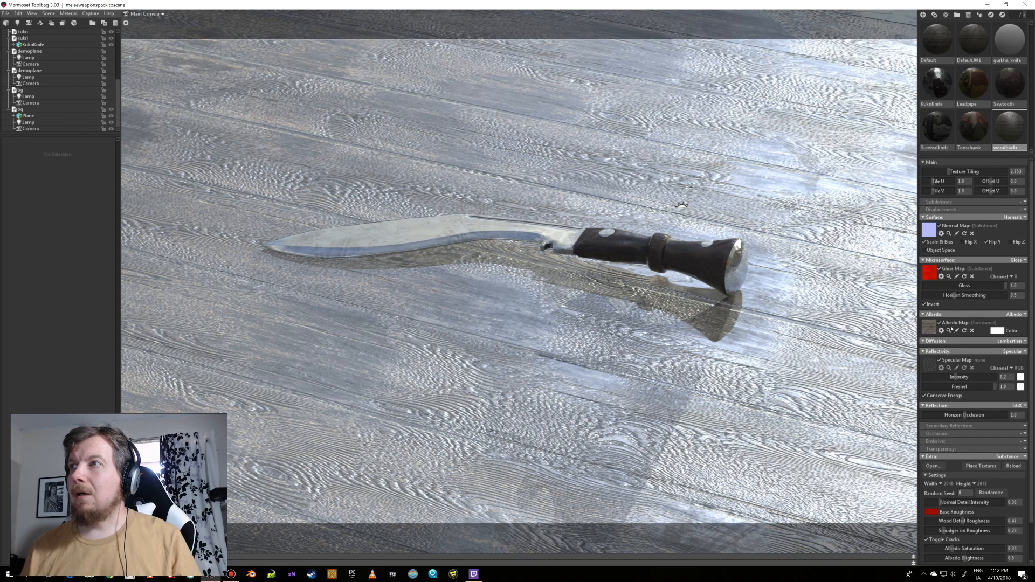
# Switch the wood material's reflectivity model to Metalness and check the planks from a different angle.
pyautogui.click(1020, 352)
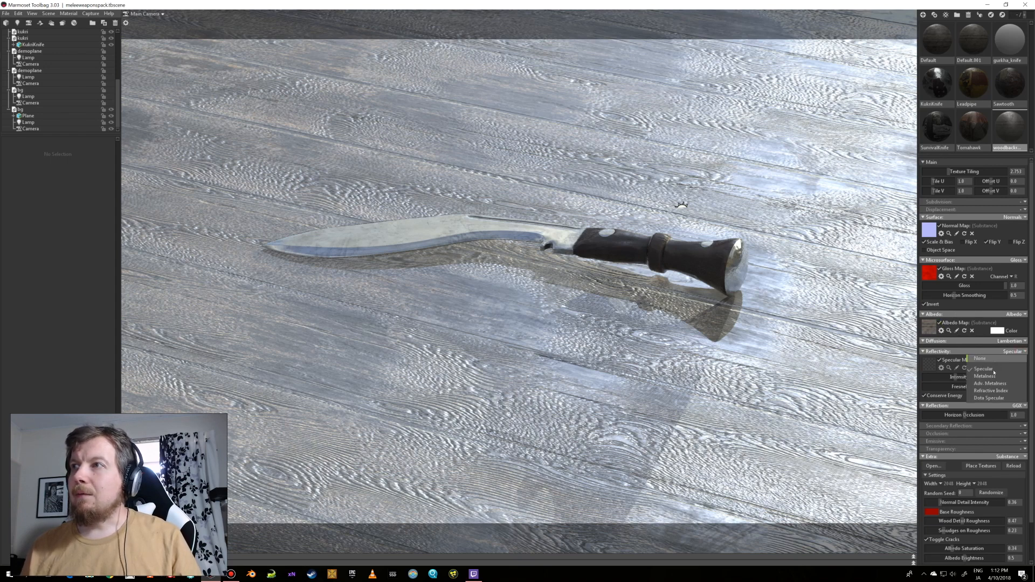
pyautogui.click(994, 376)
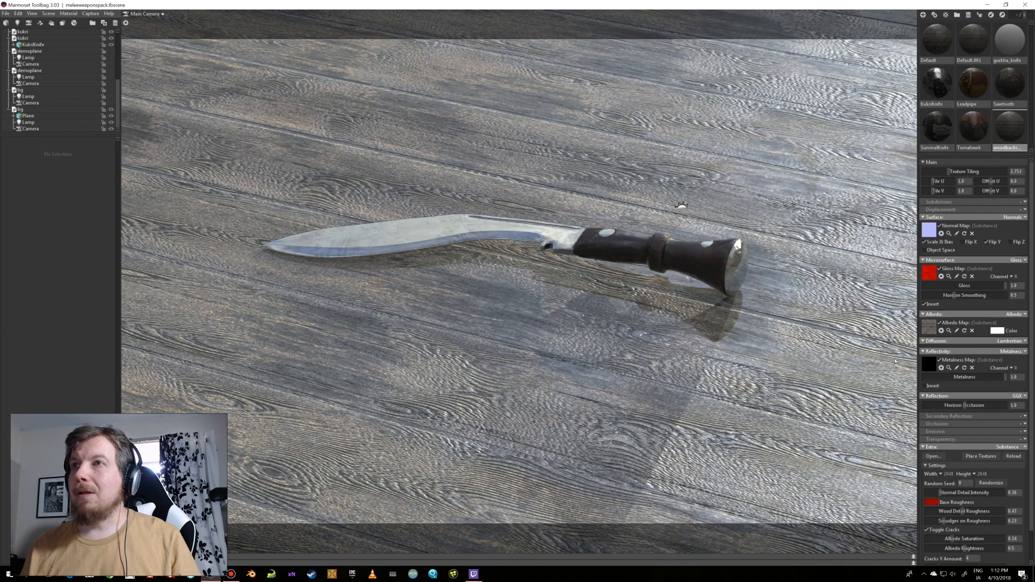
pyautogui.moveTo(776, 349); pyautogui.dragTo(678, 308)
pyautogui.moveTo(734, 362); pyautogui.dragTo(680, 390)
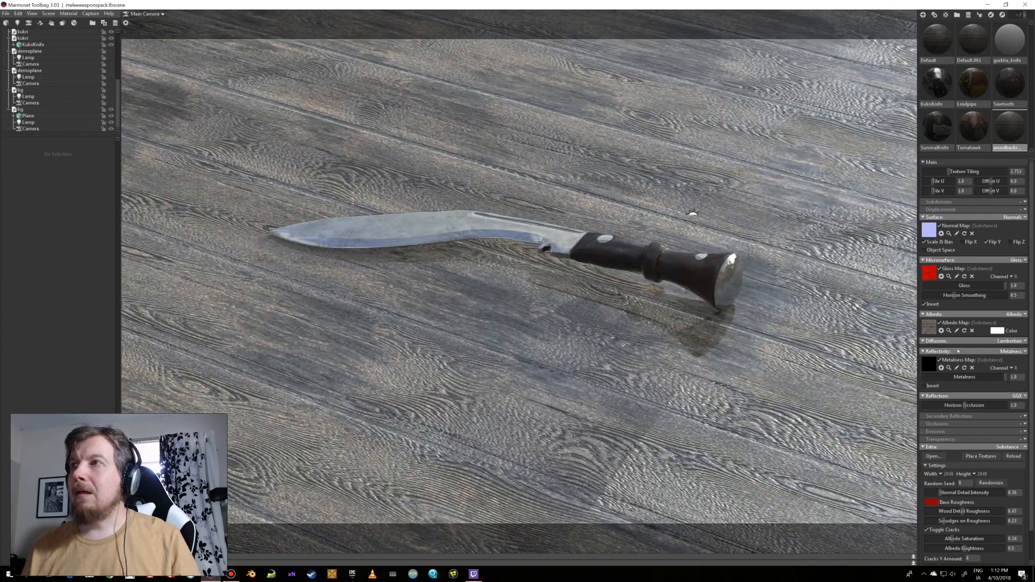
# Enable the Occlusion channel on the wood material using its Substance occlusion map, keeping occlusion at full strength.
pyautogui.click(1004, 425)
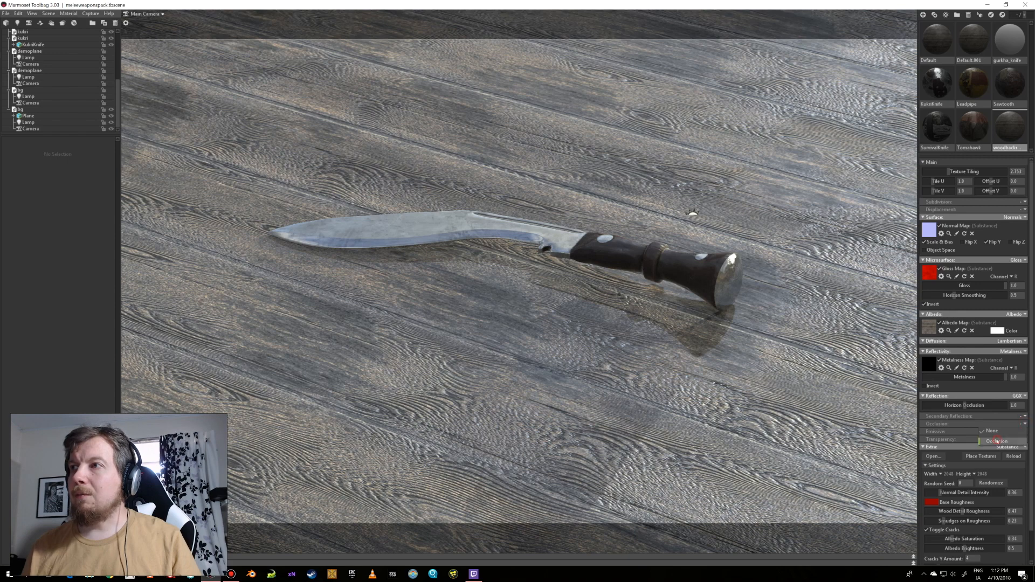
pyautogui.click(997, 441)
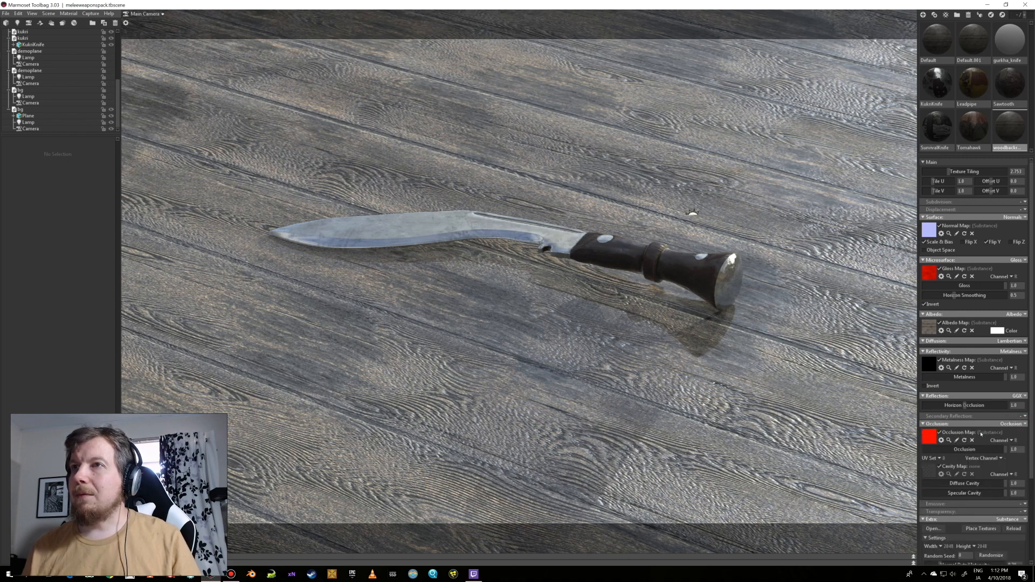
pyautogui.moveTo(791, 402); pyautogui.dragTo(777, 418)
pyautogui.moveTo(1005, 449); pyautogui.dragTo(922, 450)
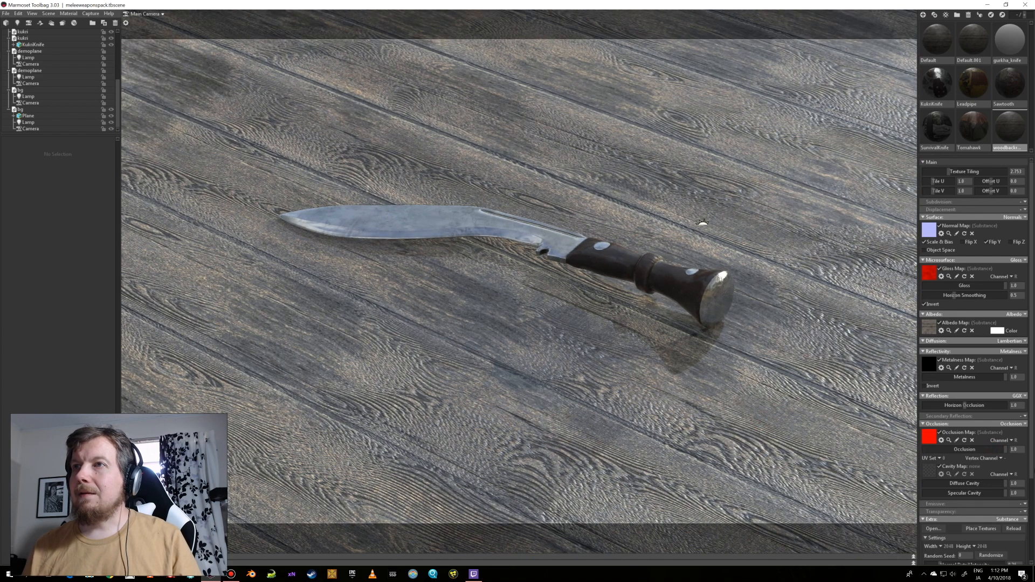
# Set the ambient occlusion strength to 10 in the scene's render settings.
pyautogui.moveTo(616, 423); pyautogui.dragTo(512, 343)
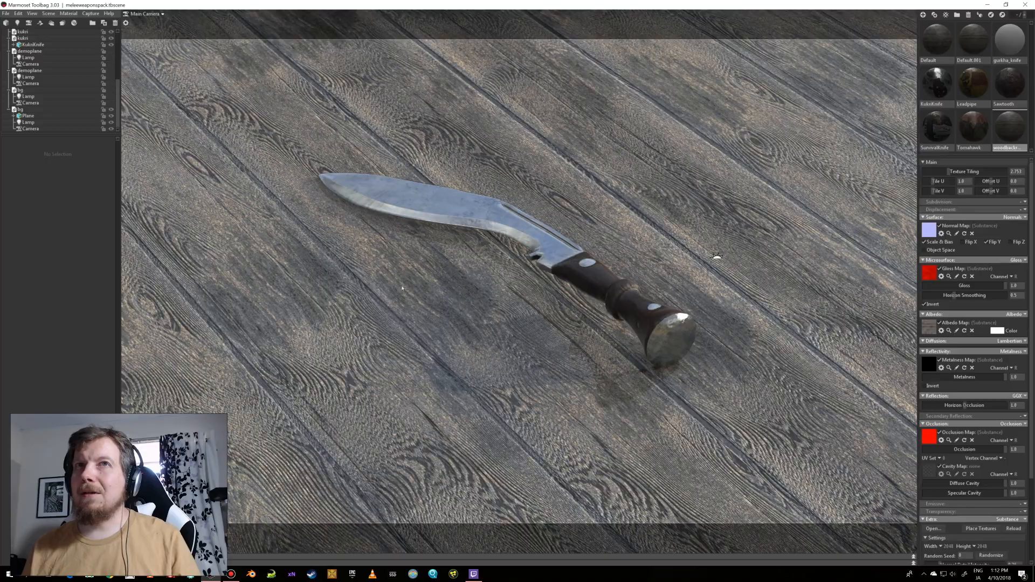
pyautogui.moveTo(364, 262); pyautogui.dragTo(477, 218)
pyautogui.moveTo(613, 168); pyautogui.dragTo(693, 208)
pyautogui.moveTo(494, 264); pyautogui.dragTo(573, 311)
pyautogui.moveTo(595, 301); pyautogui.dragTo(851, 389)
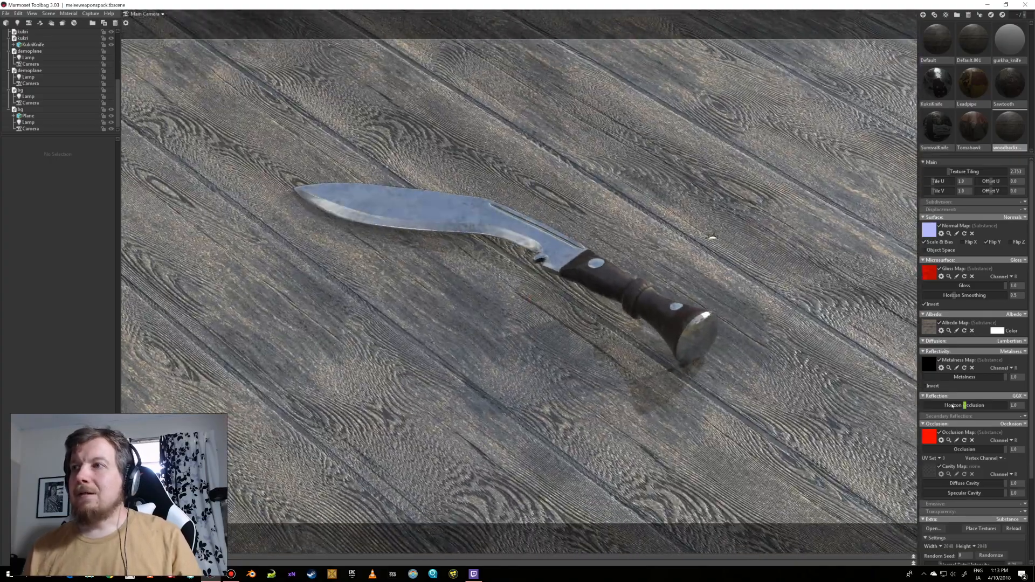
pyautogui.scroll(-3, 928, 432)
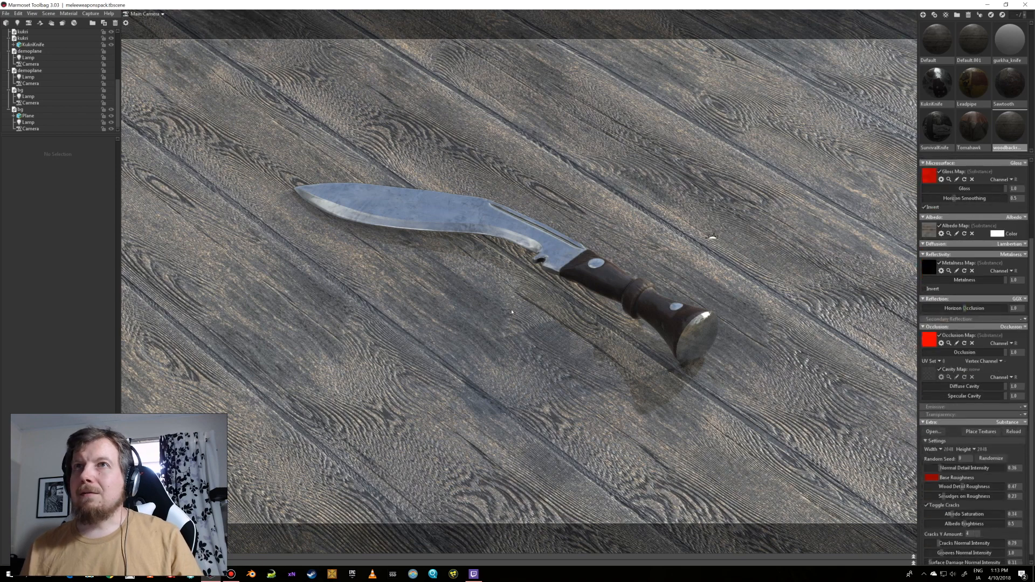
pyautogui.moveTo(511, 312); pyautogui.dragTo(463, 301)
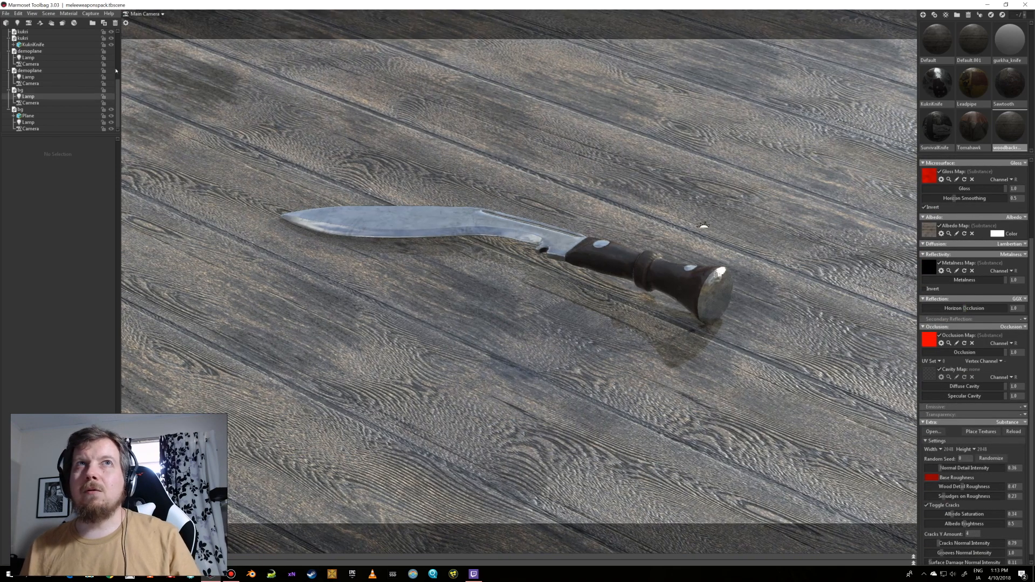
pyautogui.scroll(5, 115, 70)
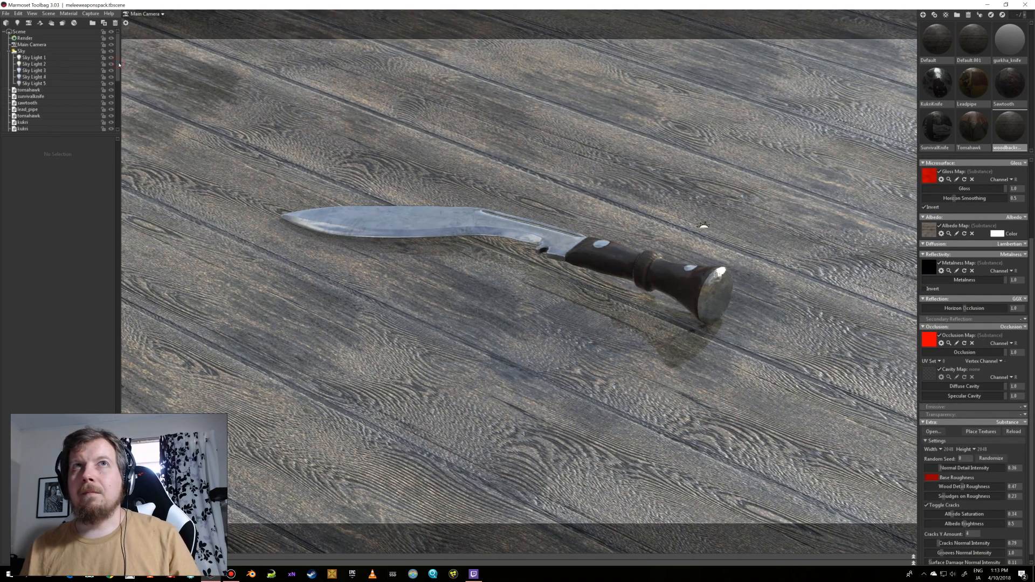
pyautogui.click(25, 38)
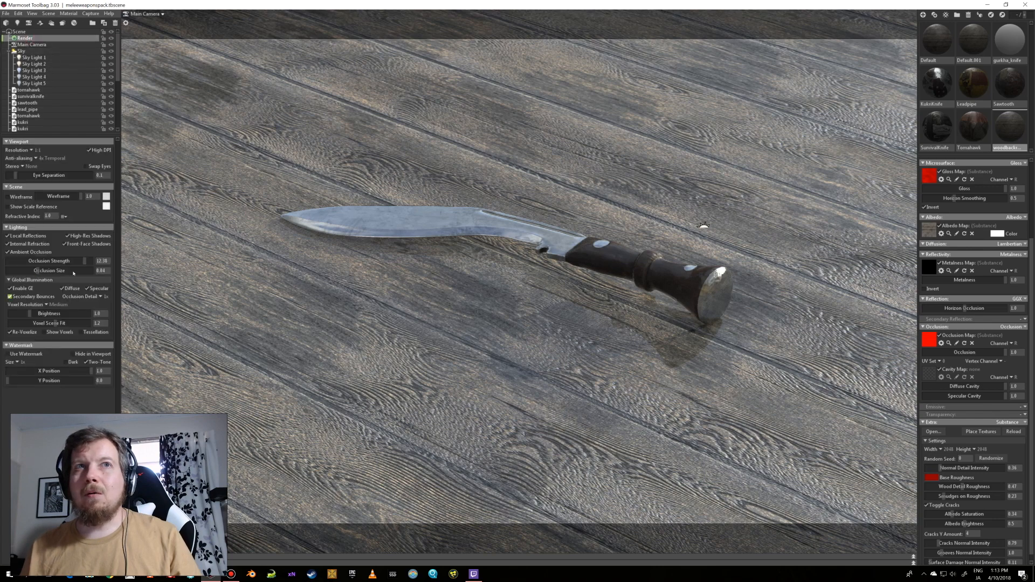
pyautogui.moveTo(84, 261); pyautogui.dragTo(92, 261)
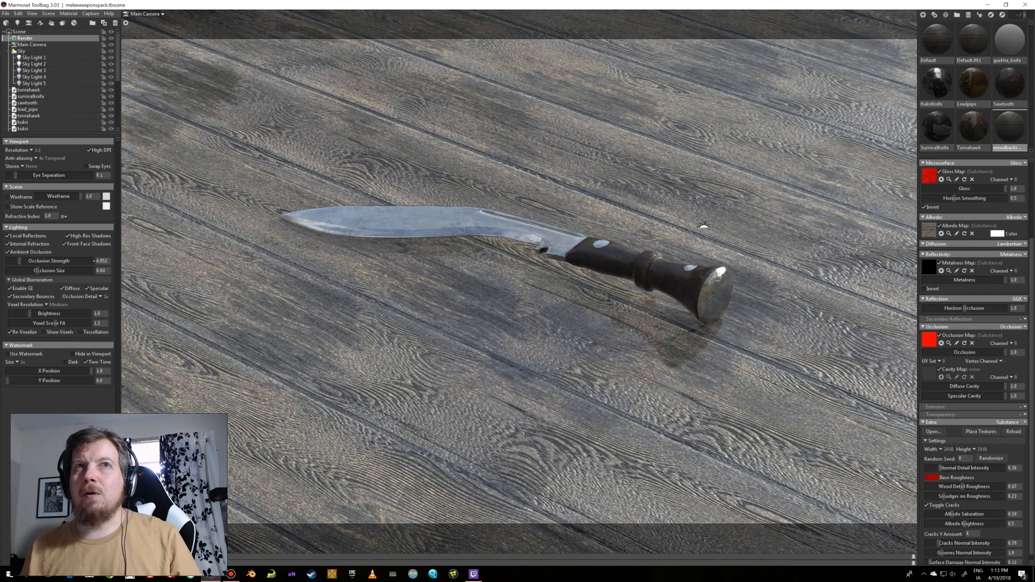
# Lower the wood Substance's Normal Detail Intensity to about 0.084.
pyautogui.moveTo(411, 292); pyautogui.dragTo(498, 296)
pyautogui.scroll(-1, 954, 401)
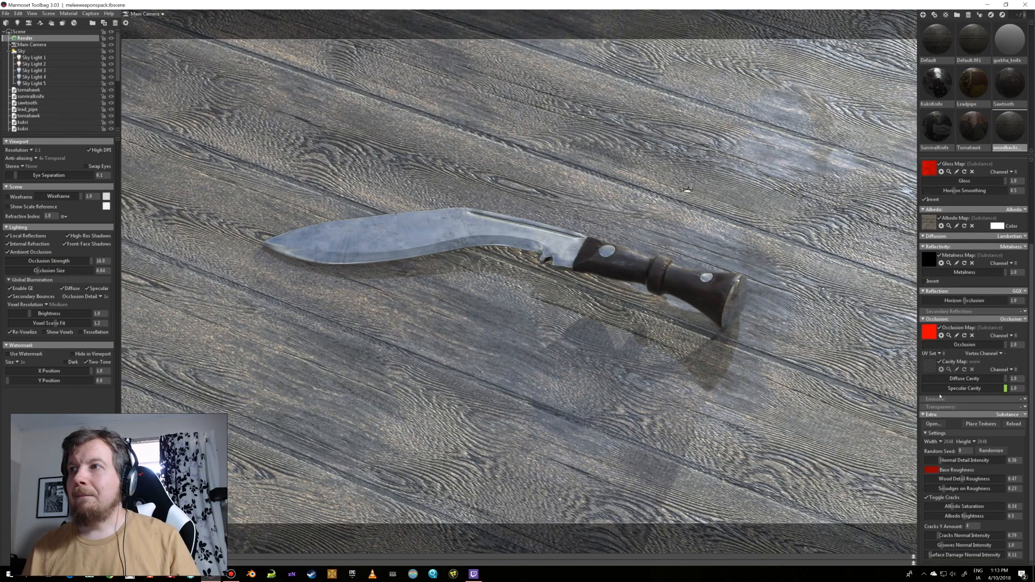
pyautogui.scroll(2, 708, 387)
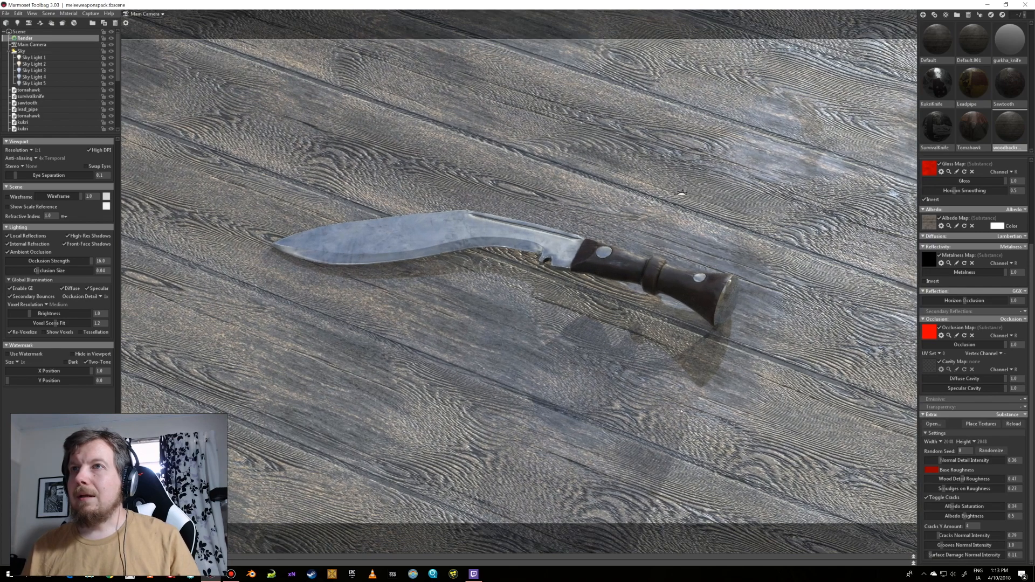
pyautogui.moveTo(771, 447); pyautogui.dragTo(749, 440)
pyautogui.moveTo(749, 439); pyautogui.dragTo(739, 410, button='middle')
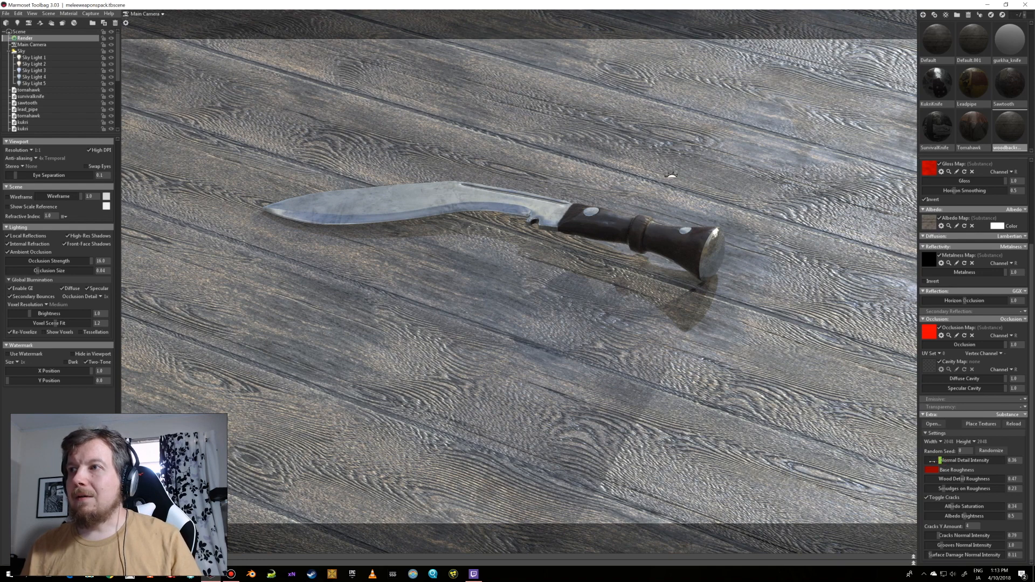
pyautogui.moveTo(932, 460); pyautogui.dragTo(925, 457)
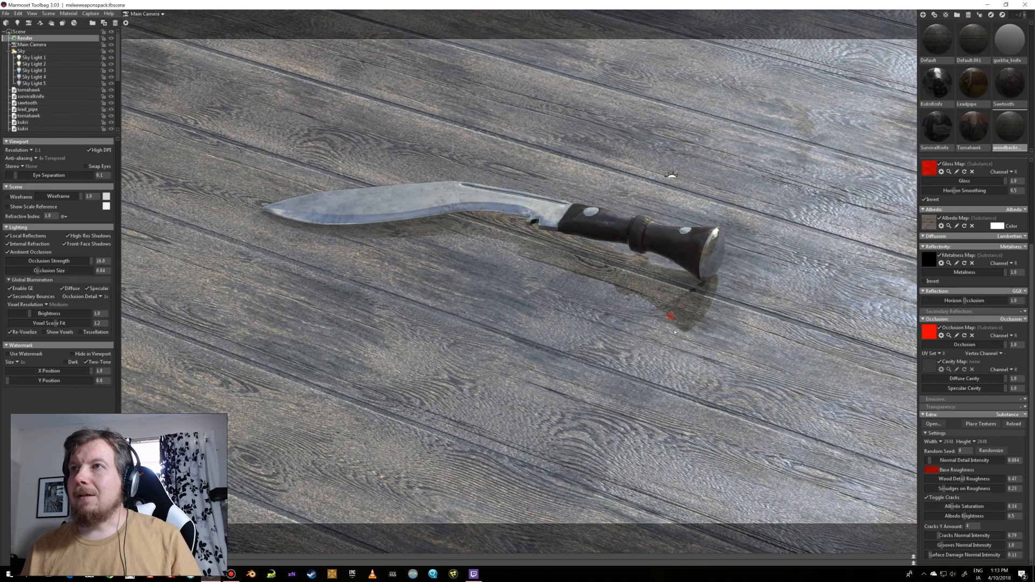
# Set the wood Substance's Smudges on Roughness to about 0.436 and switch its cracks back on.
pyautogui.keyDown('alt'); pyautogui.moveTo(674, 332); pyautogui.dragTo(565, 307); pyautogui.keyUp('alt')
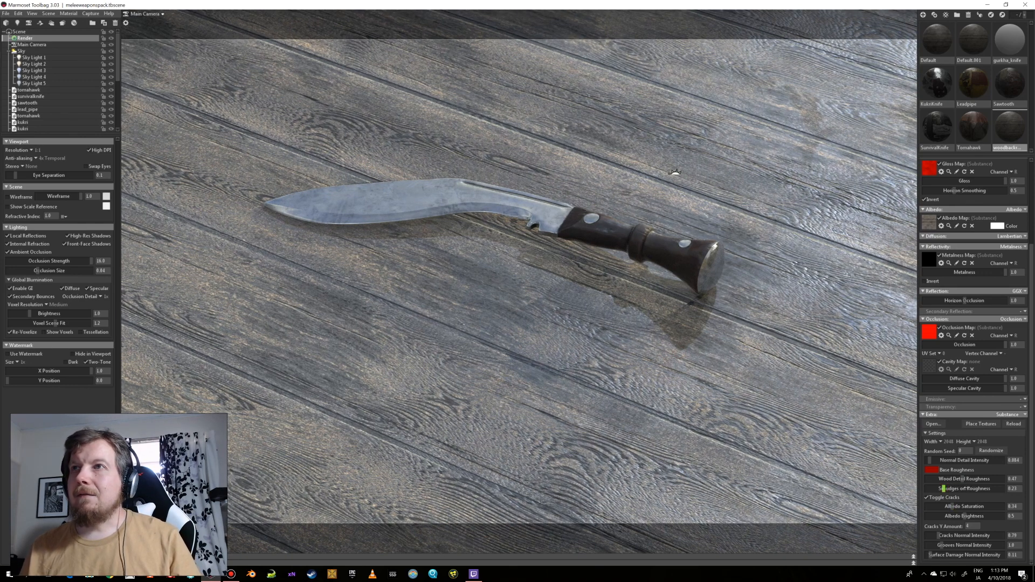
pyautogui.moveTo(942, 489); pyautogui.dragTo(967, 489)
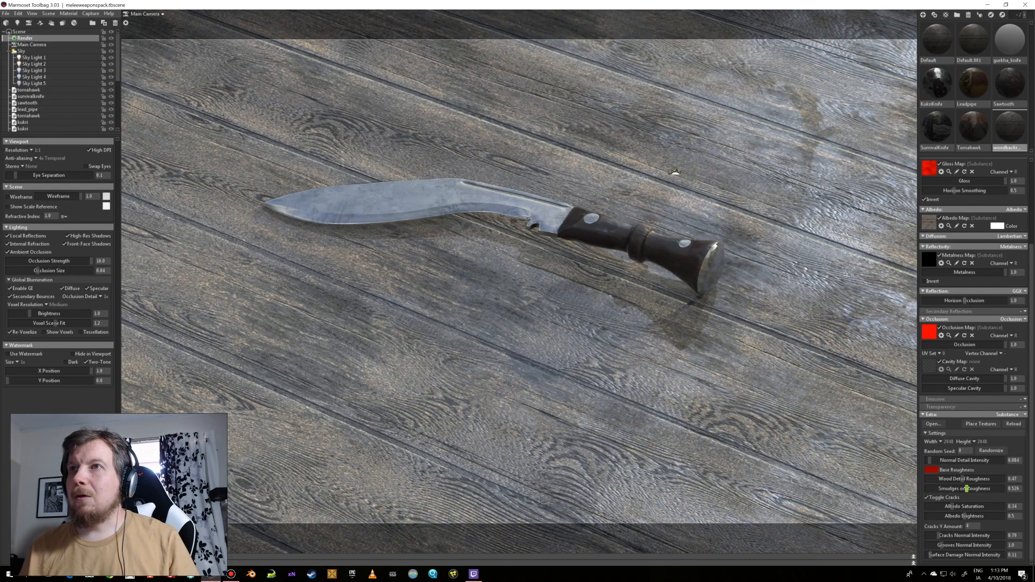
pyautogui.keyDown('alt'); pyautogui.moveTo(664, 412); pyautogui.dragTo(671, 376); pyautogui.keyUp('alt')
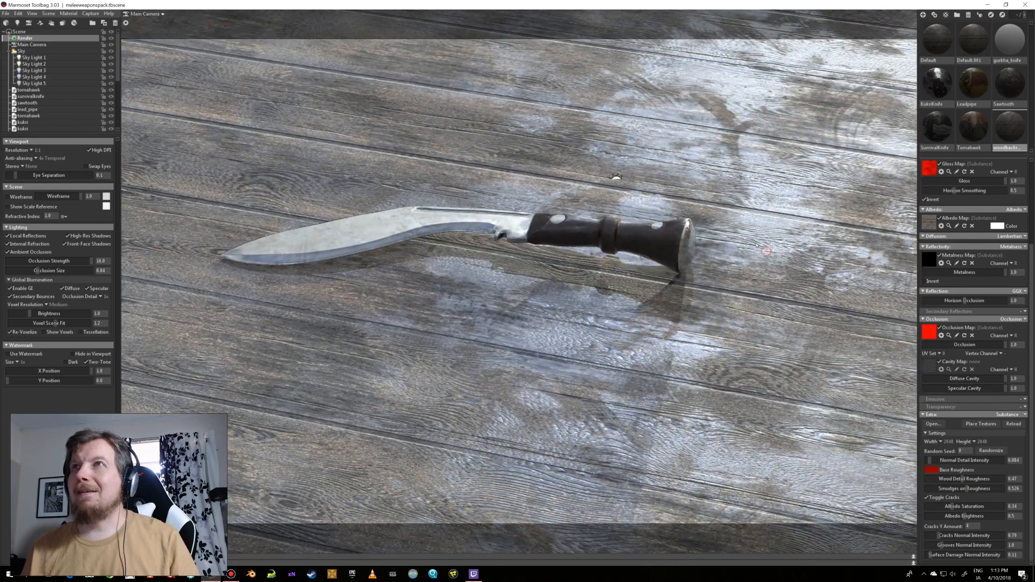
pyautogui.keyDown('alt'); pyautogui.moveTo(765, 252); pyautogui.dragTo(801, 382); pyautogui.keyUp('alt')
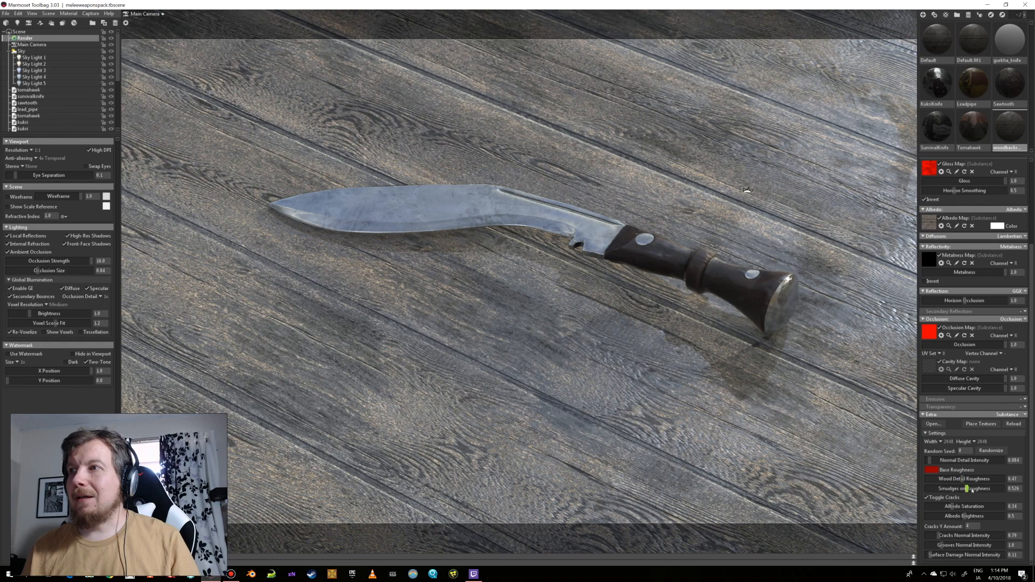
pyautogui.moveTo(984, 491); pyautogui.dragTo(960, 489)
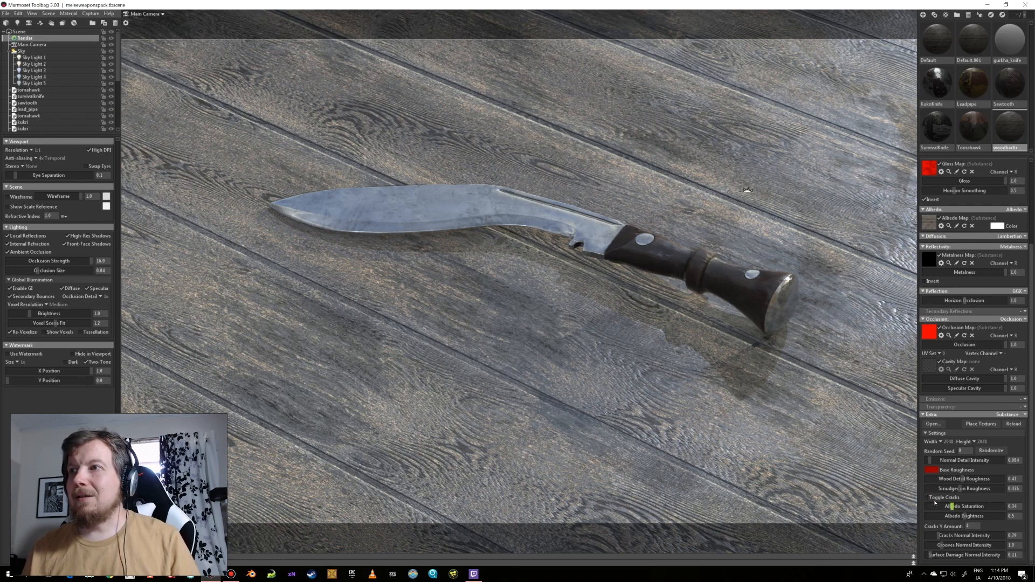
pyautogui.click(933, 496)
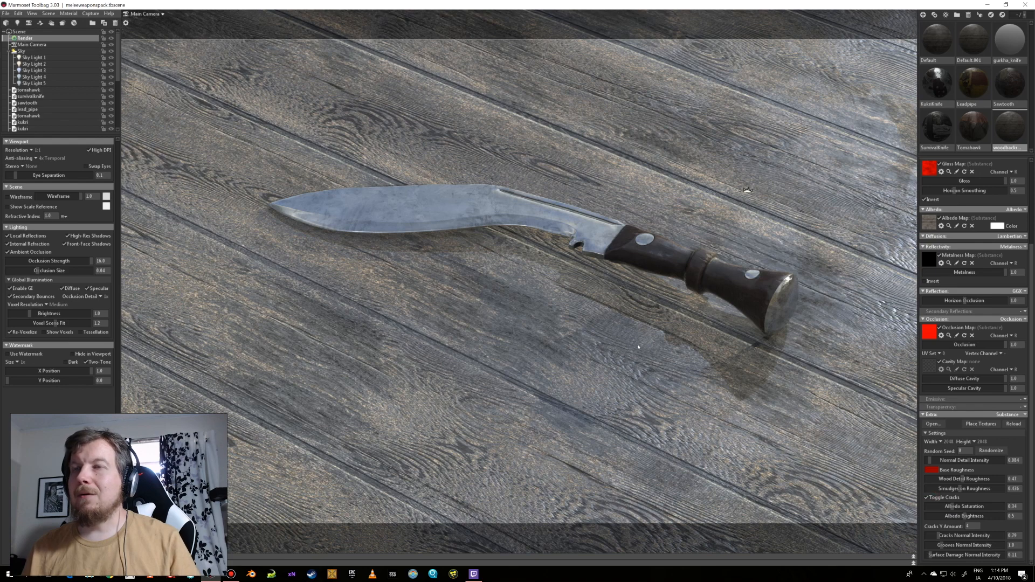
# Set the wood Substance's Albedo Saturation to about 0.352 and its Albedo Brightness to about 0.431.
pyautogui.moveTo(638, 342); pyautogui.dragTo(618, 325)
pyautogui.moveTo(557, 304); pyautogui.dragTo(555, 313)
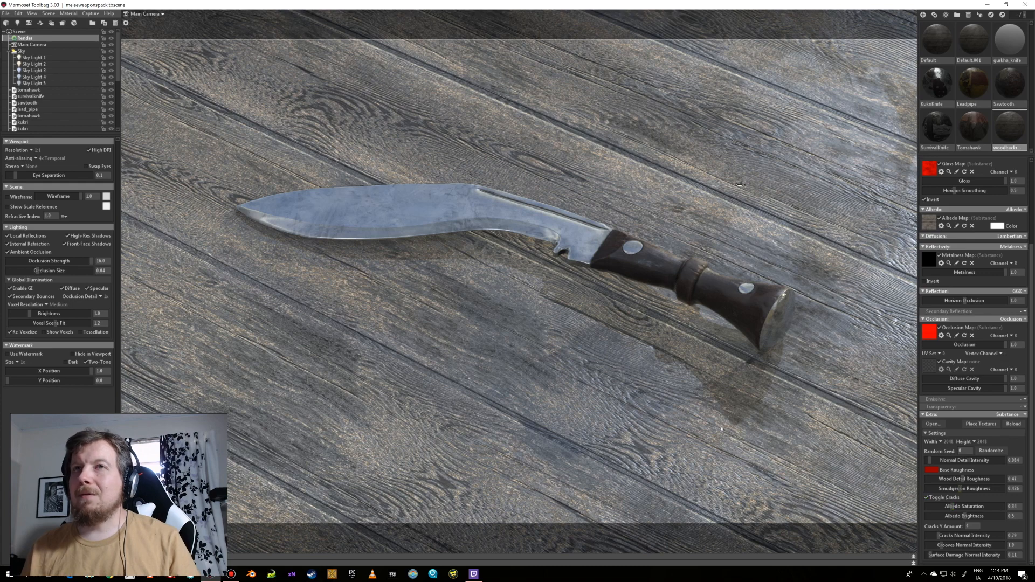
pyautogui.moveTo(717, 415); pyautogui.dragTo(650, 378)
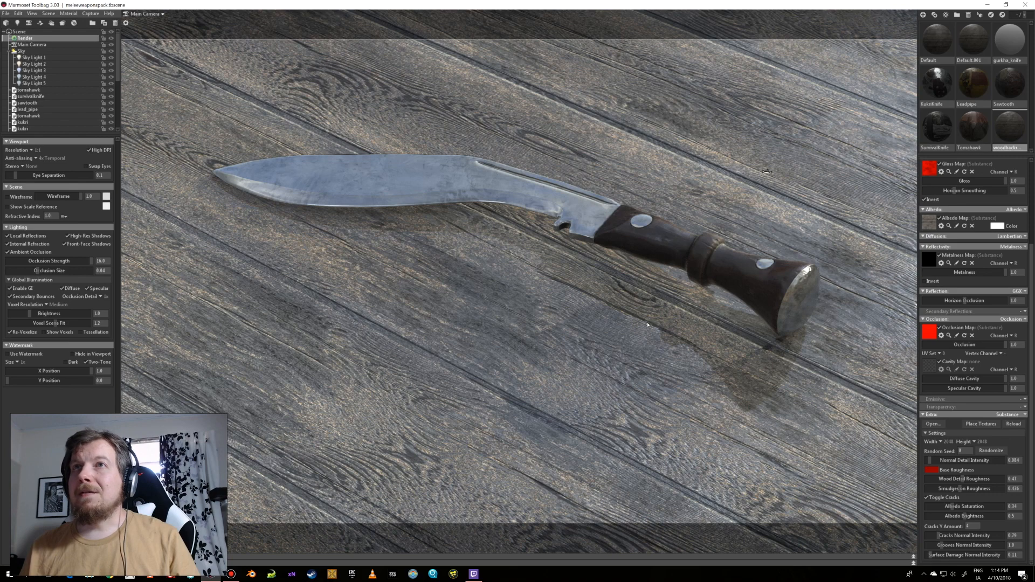
pyautogui.moveTo(647, 325); pyautogui.dragTo(675, 376)
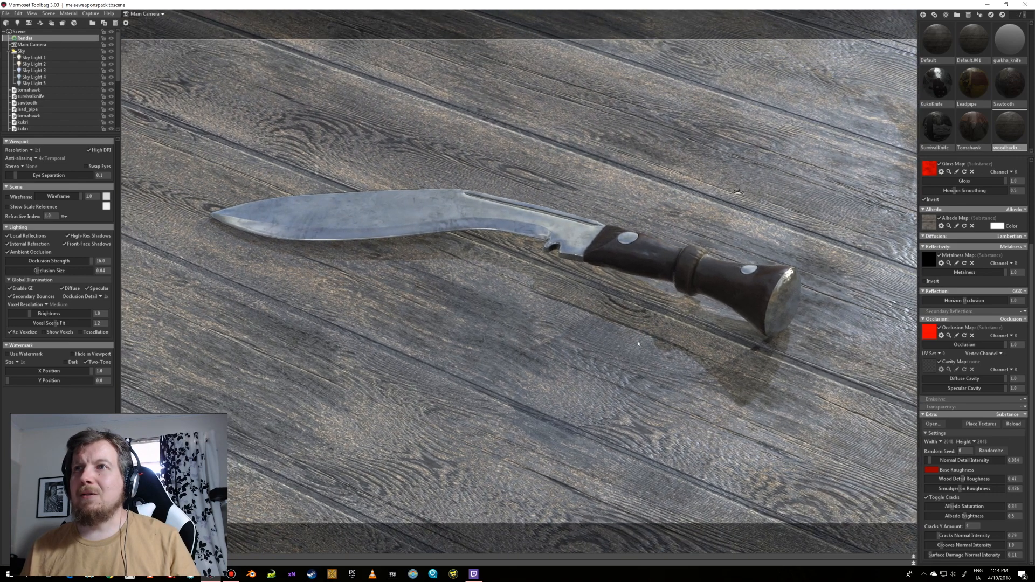
pyautogui.scroll(1, 634, 327)
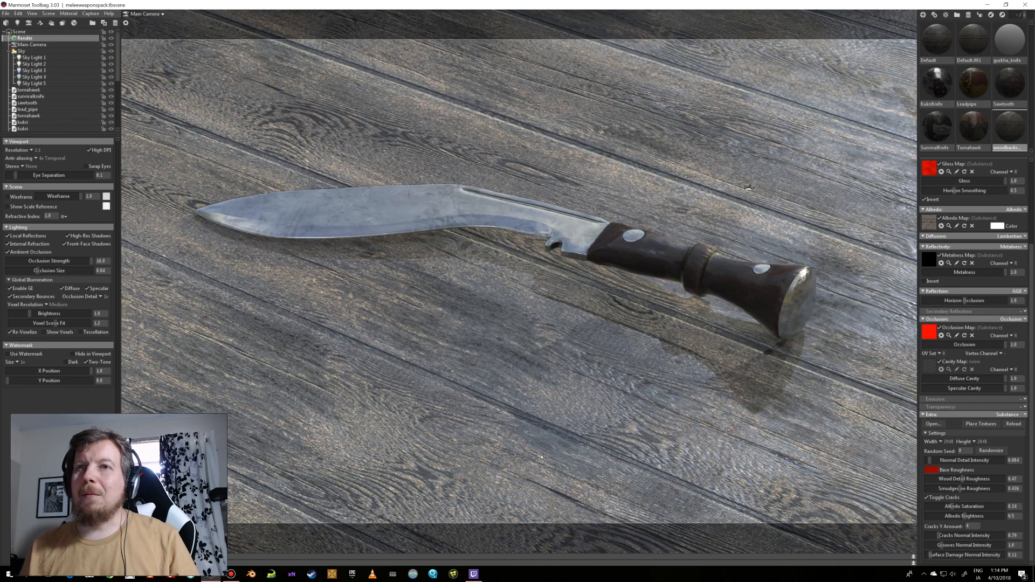
pyautogui.moveTo(542, 348); pyautogui.dragTo(531, 341)
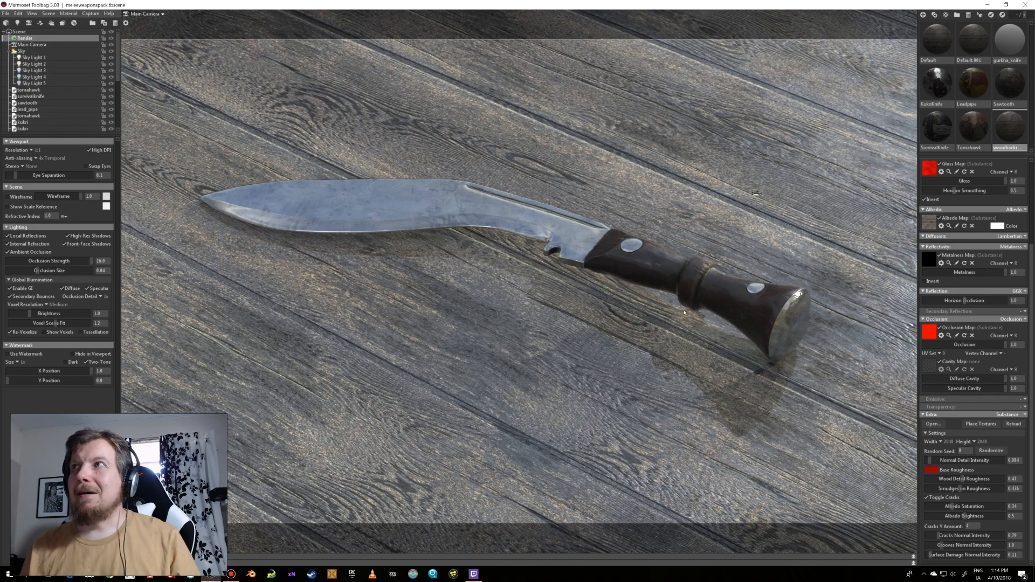
pyautogui.moveTo(660, 365); pyautogui.dragTo(677, 366)
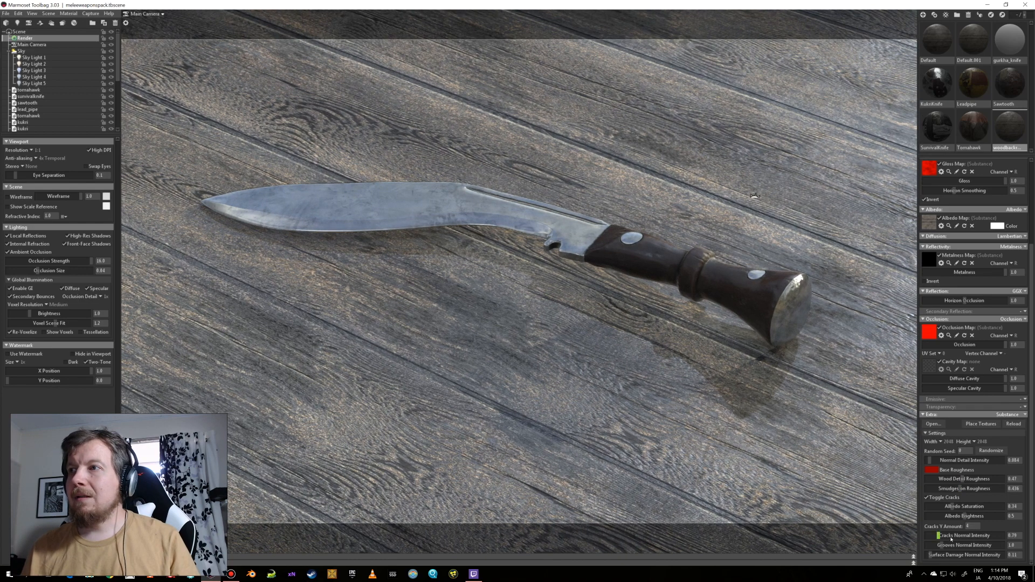
pyautogui.moveTo(952, 507)
pyautogui.mouseDown()
pyautogui.moveTo(965, 507)
pyautogui.moveTo(953, 507)
pyautogui.mouseUp()
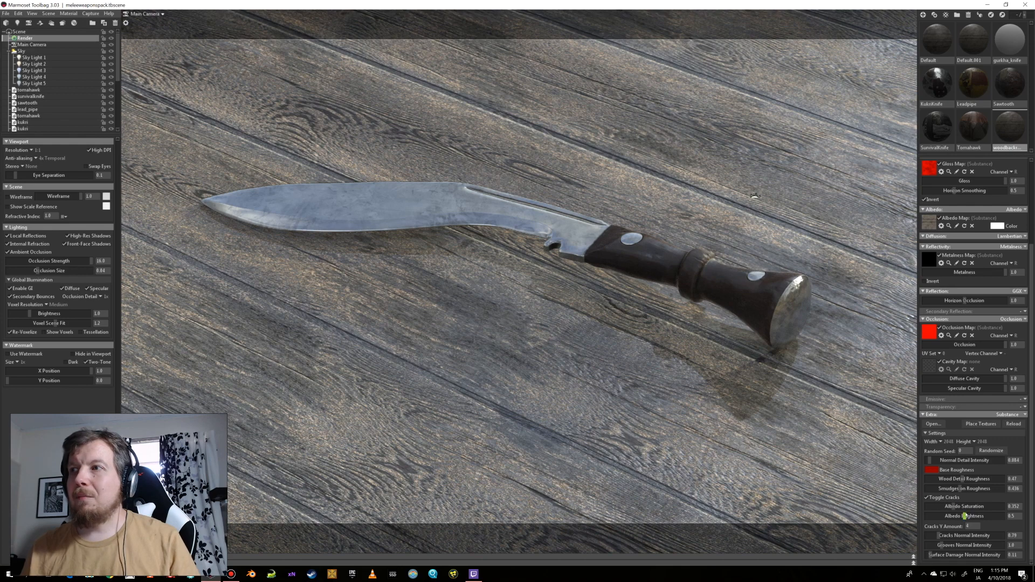
pyautogui.moveTo(965, 516); pyautogui.dragTo(958, 516)
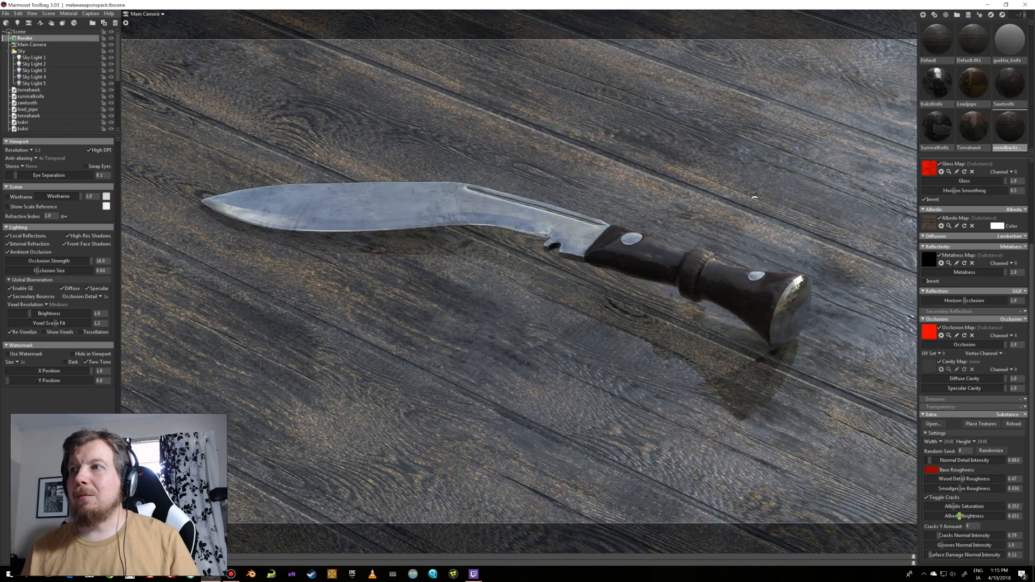
# Raise the wood Substance's Cracks Normal Intensity to about 1.447 and its Grooves Normal Intensity to about 1.736.
pyautogui.moveTo(636, 407); pyautogui.dragTo(593, 417)
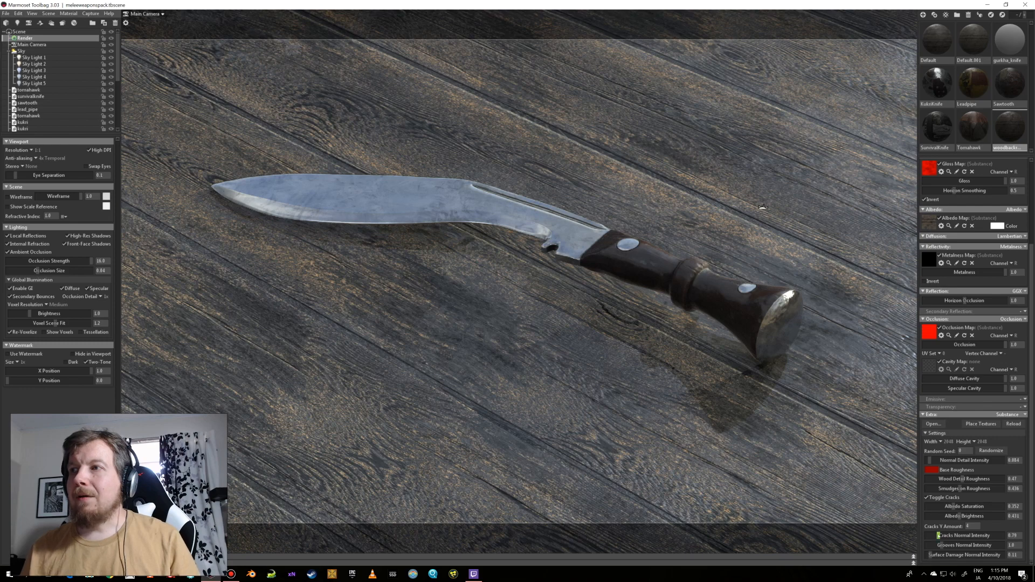
pyautogui.moveTo(937, 535)
pyautogui.mouseDown()
pyautogui.moveTo(968, 535)
pyautogui.moveTo(941, 535)
pyautogui.mouseUp()
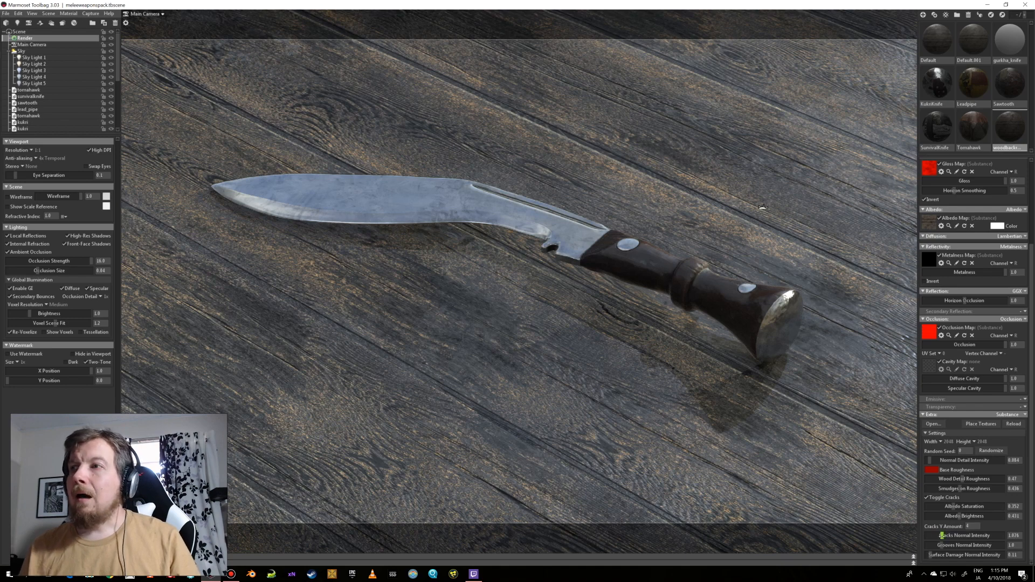
pyautogui.moveTo(942, 535); pyautogui.dragTo(947, 535)
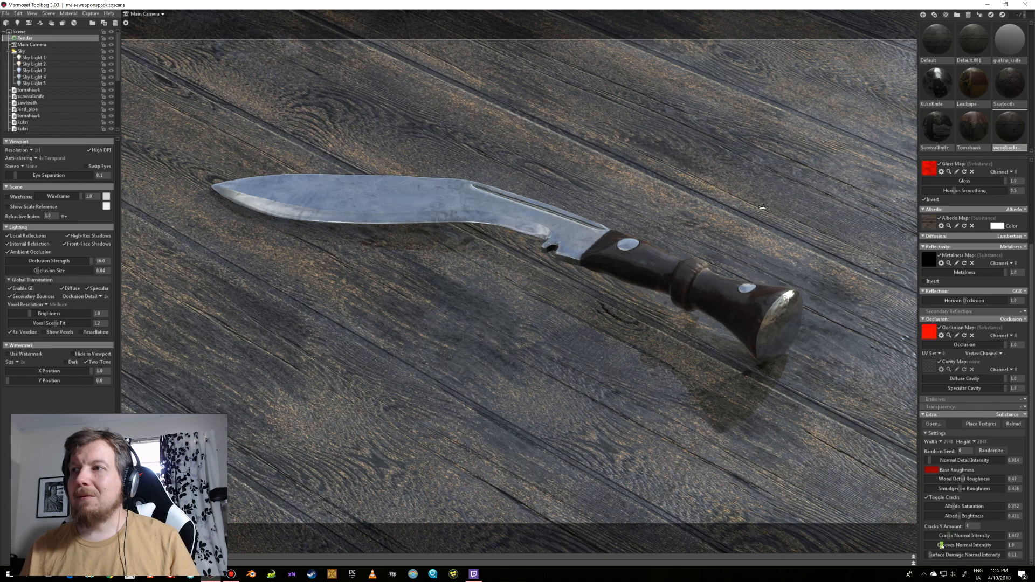
pyautogui.moveTo(940, 545)
pyautogui.mouseDown()
pyautogui.moveTo(969, 545)
pyautogui.moveTo(910, 549)
pyautogui.moveTo(952, 548)
pyautogui.mouseUp()
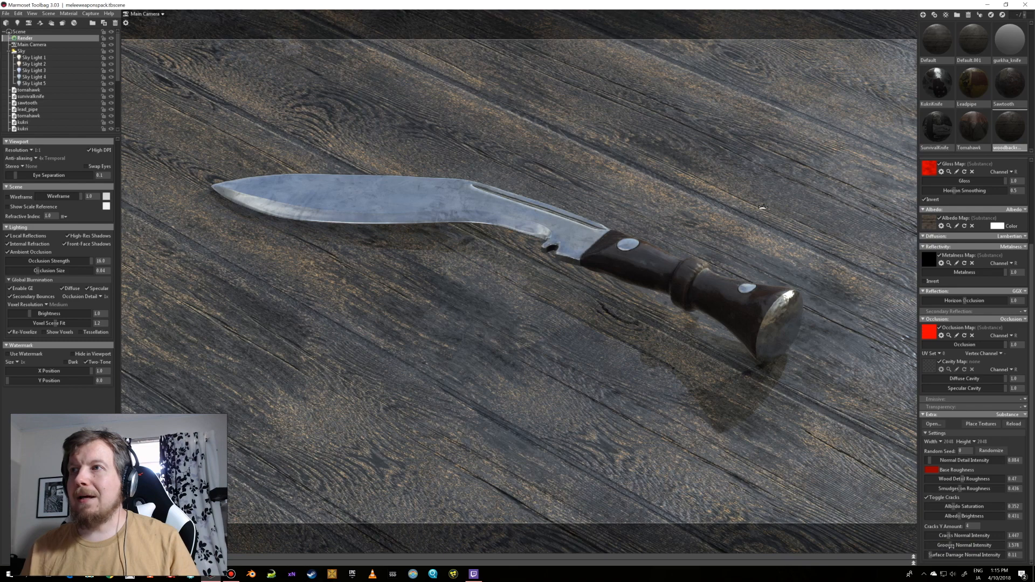
# Set the wood Substance's Surface Damage Normal Intensity to about 0.21.
pyautogui.moveTo(497, 371); pyautogui.dragTo(648, 289)
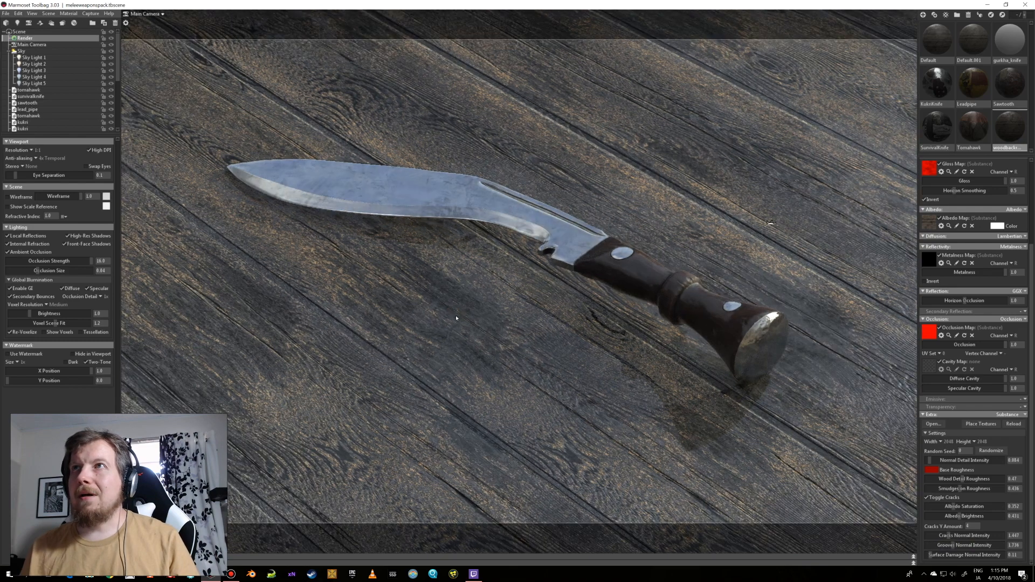
pyautogui.moveTo(555, 318); pyautogui.dragTo(642, 267)
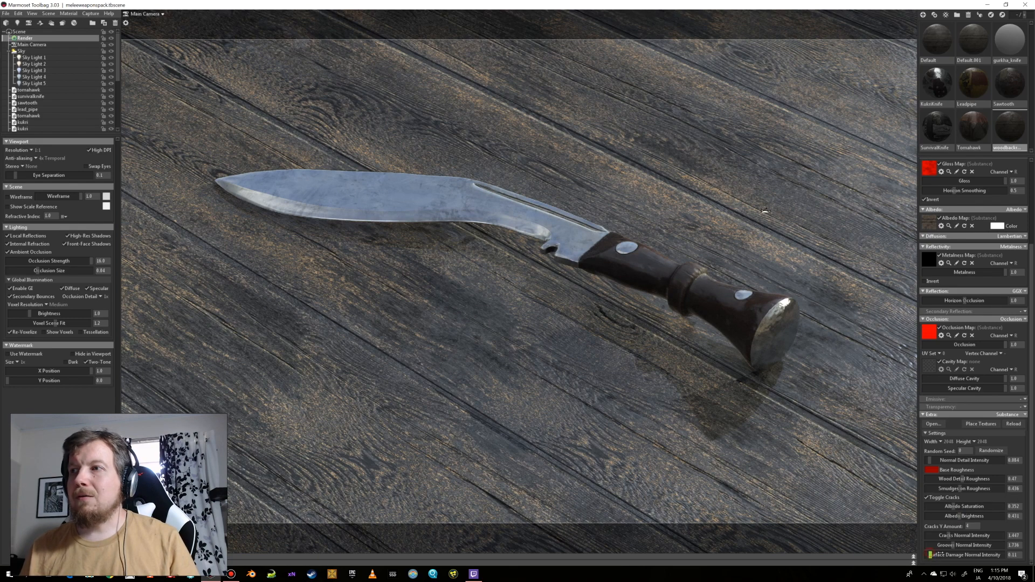
pyautogui.moveTo(952, 555)
pyautogui.mouseDown()
pyautogui.moveTo(973, 555)
pyautogui.moveTo(935, 555)
pyautogui.mouseUp()
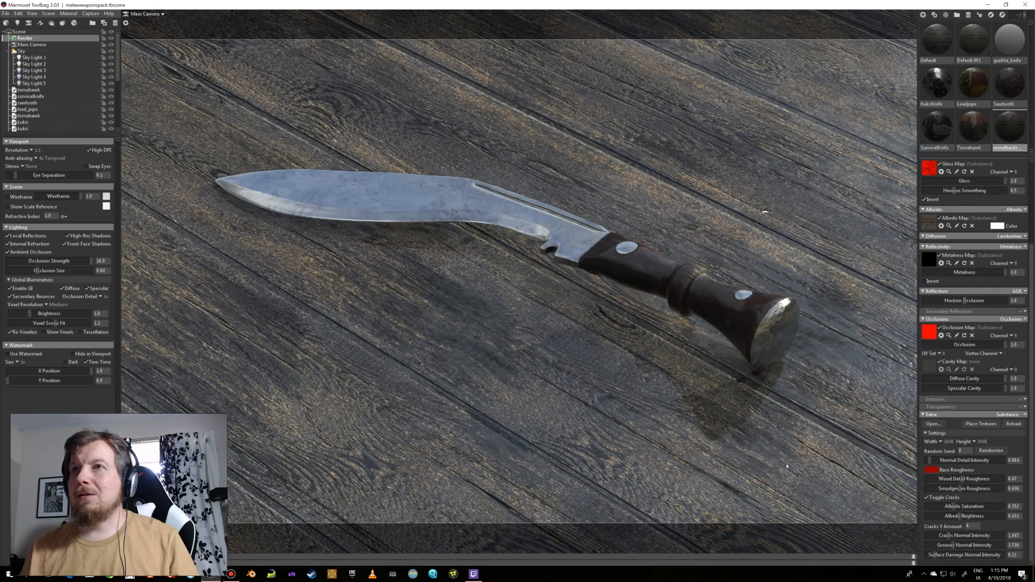
# Examine the kukri knife and the aged wood planks from several camera angles to judge the surface relief, reflections and shadows.
pyautogui.moveTo(564, 335); pyautogui.dragTo(670, 341)
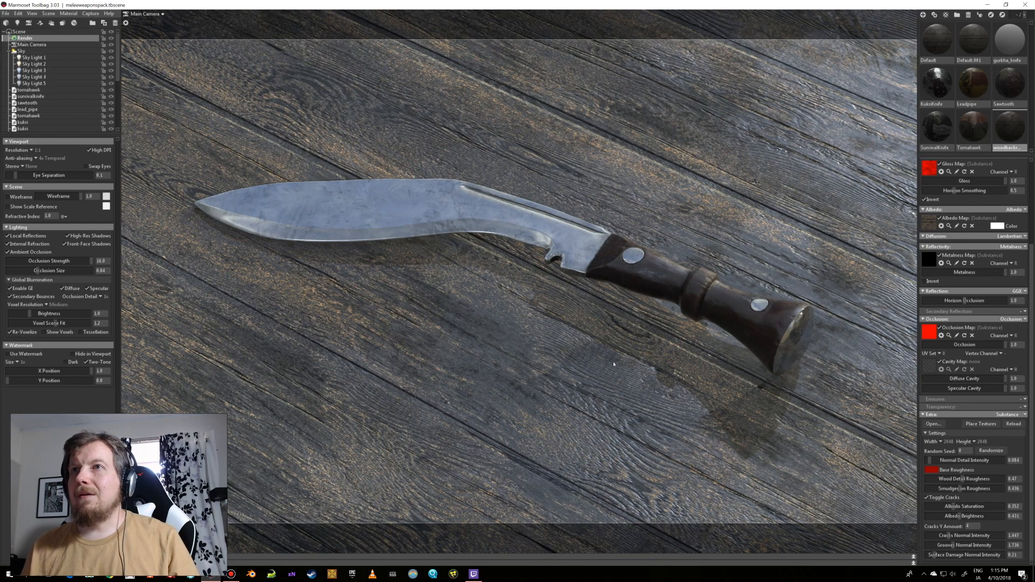
pyautogui.moveTo(637, 403); pyautogui.dragTo(580, 367)
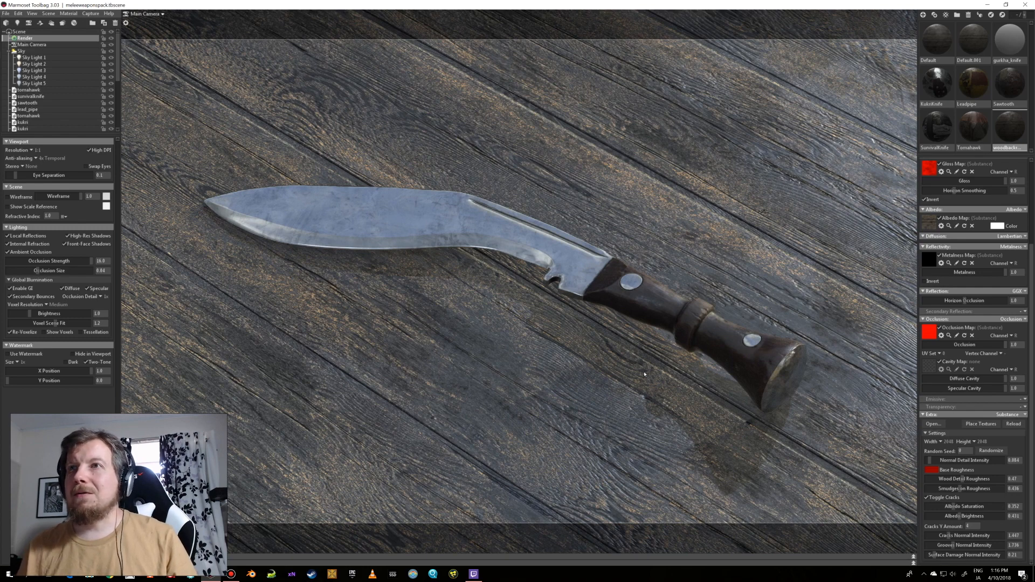
pyautogui.moveTo(603, 384); pyautogui.dragTo(591, 372)
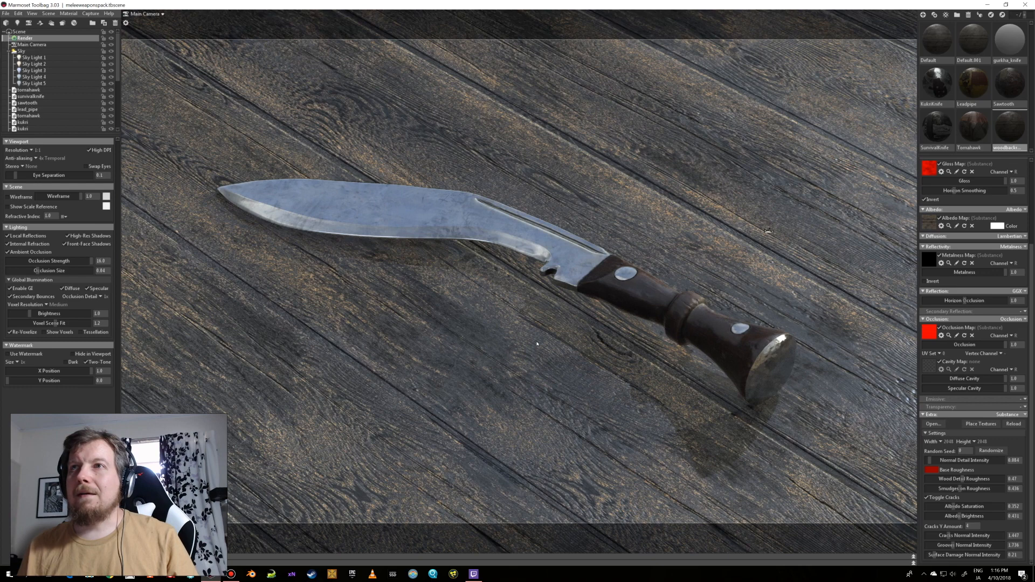
pyautogui.moveTo(552, 337); pyautogui.dragTo(496, 230)
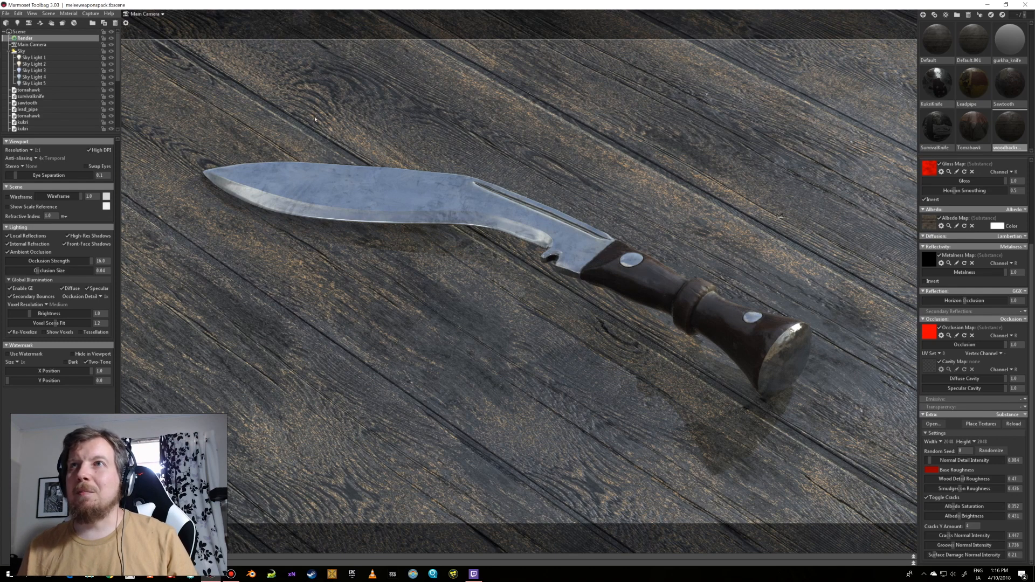
pyautogui.moveTo(428, 282); pyautogui.dragTo(430, 284)
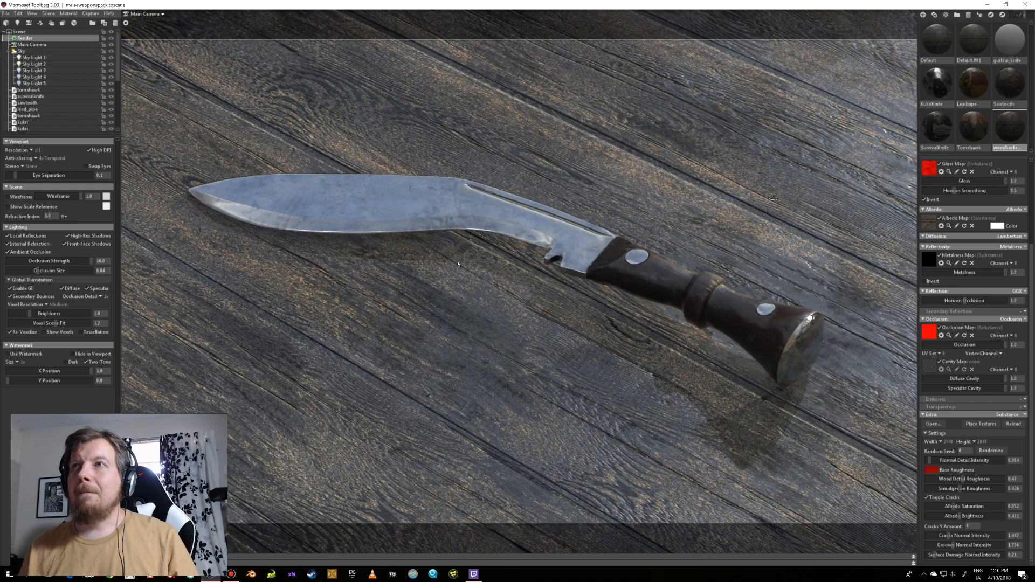
pyautogui.moveTo(469, 298); pyautogui.dragTo(451, 296)
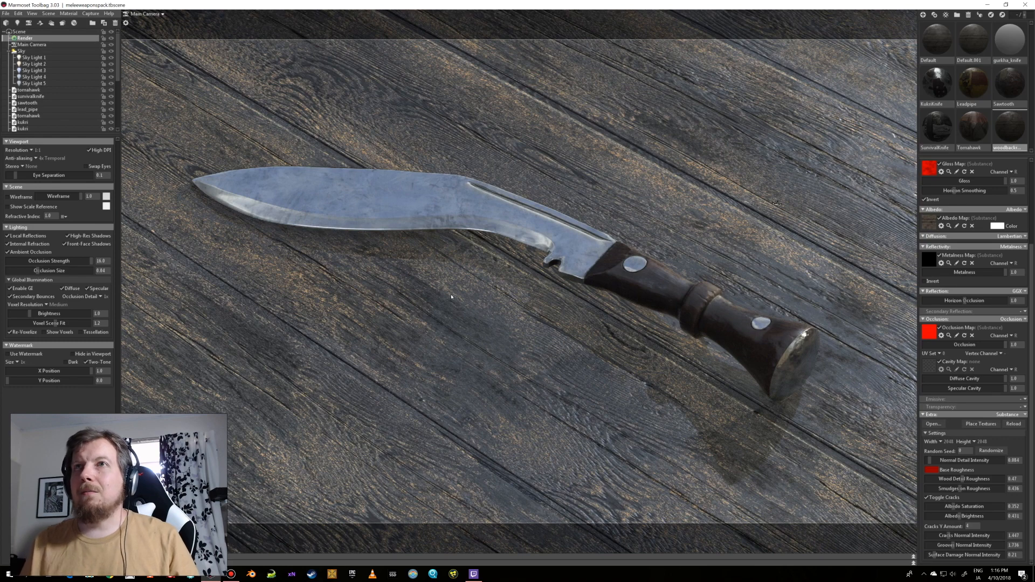